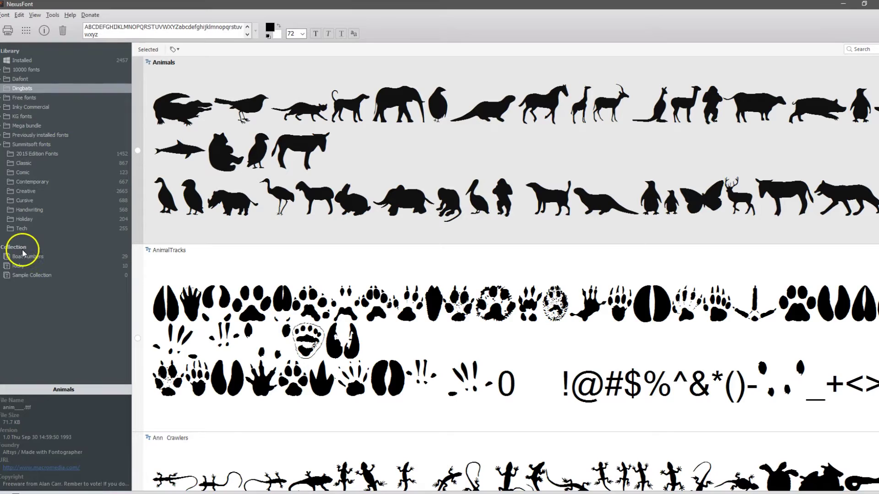
- Add a new collection named 'invitations' to NexusFont's Collection pane
click(38, 250)
right_click(39, 284)
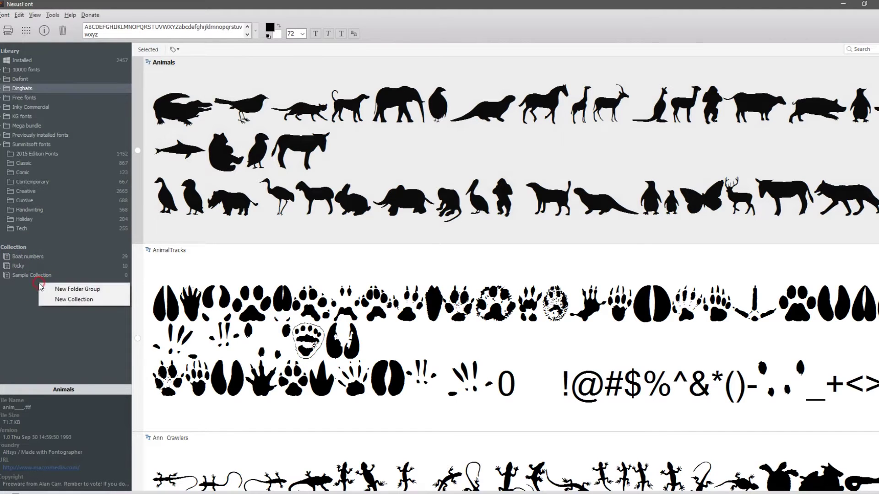
click(53, 300)
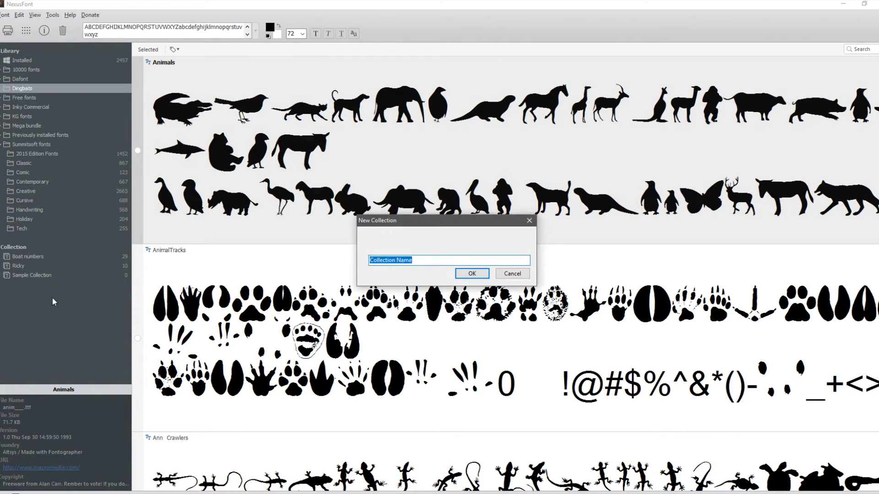
text(invitations)
key(Return)
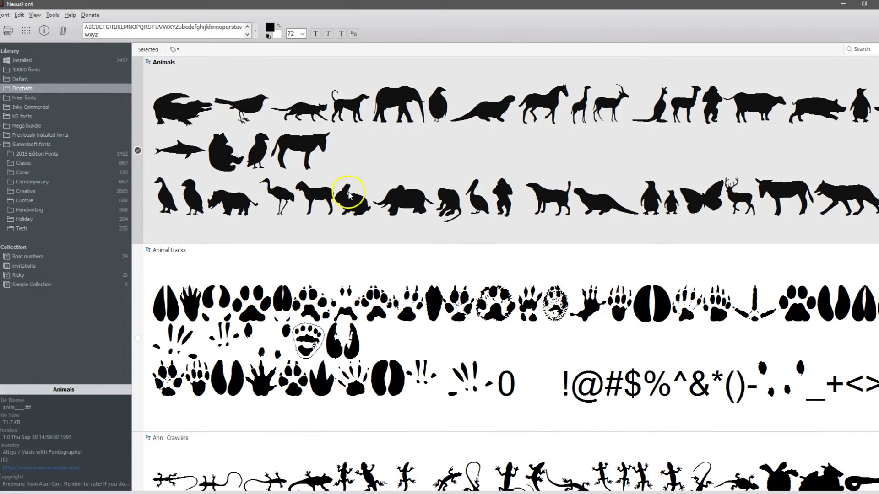
scroll(349, 194, up, 3)
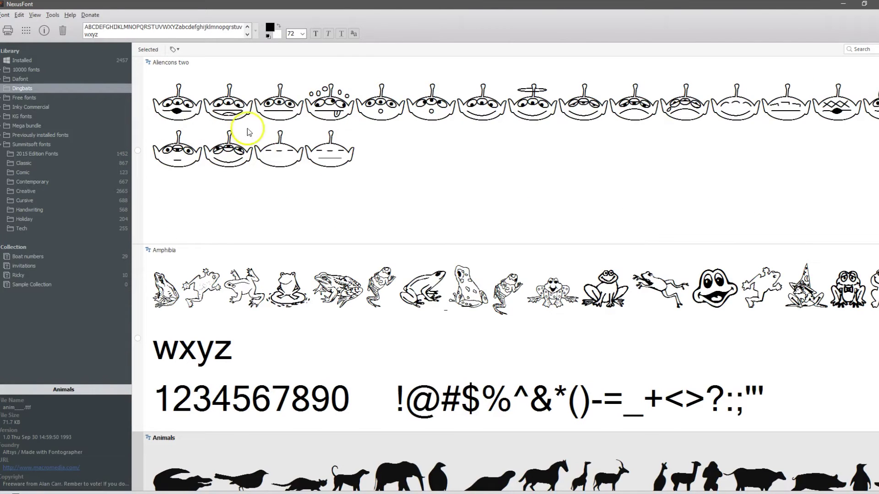
- Select Aliencons two and 90 Stars BRK and add them to the invitations collection
click(139, 154)
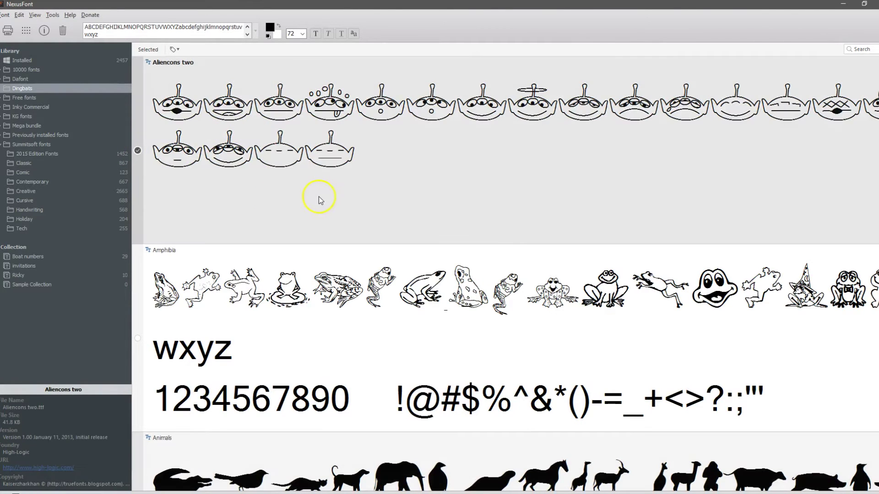
scroll(320, 199, up, 1)
scroll(322, 200, up, 1)
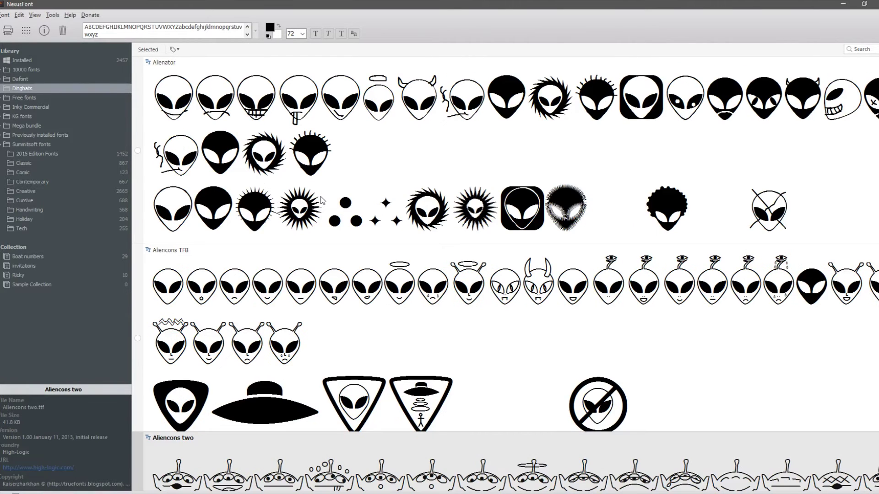
scroll(323, 200, up, 1)
scroll(320, 197, up, 2)
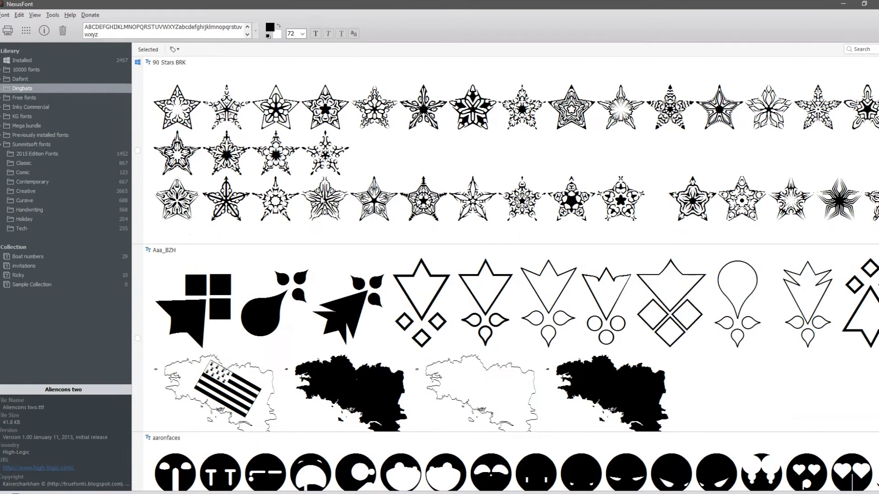
click(137, 151)
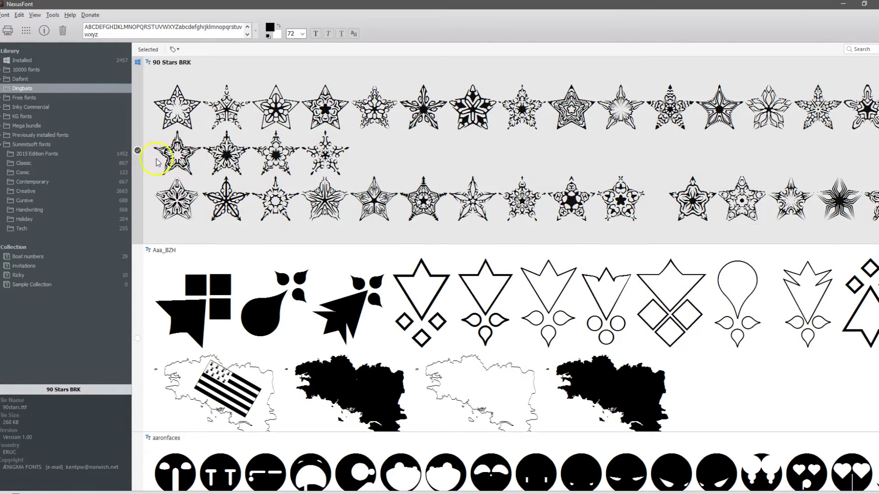
right_click(425, 145)
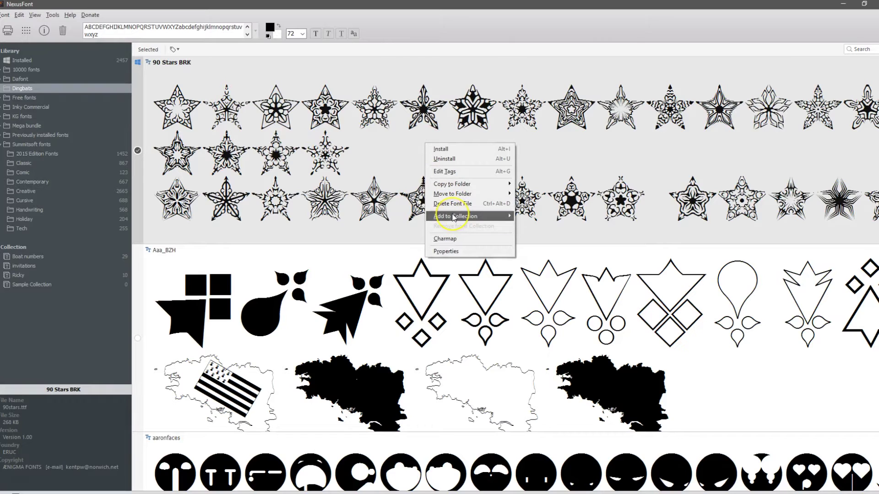
mouse_move(453, 217)
click(405, 227)
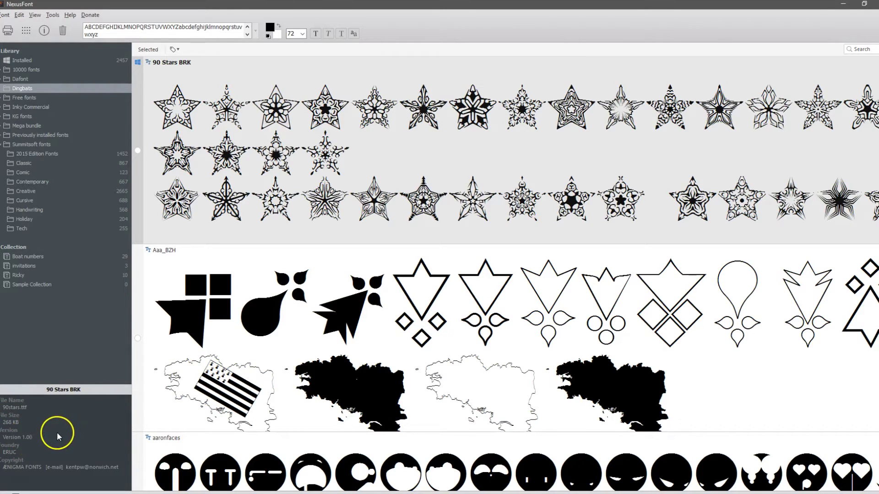
- Clear the font selection, scroll down the Dingbats list and select only Animals
click(257, 344)
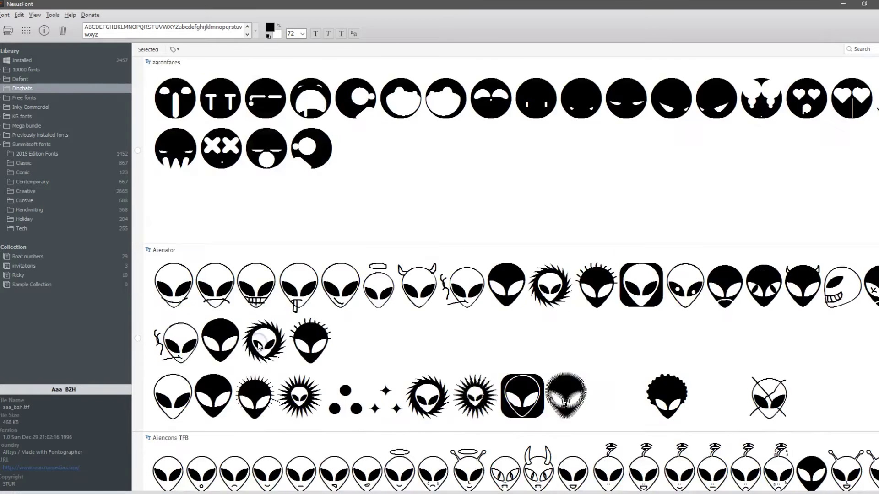
scroll(259, 347, down, 2)
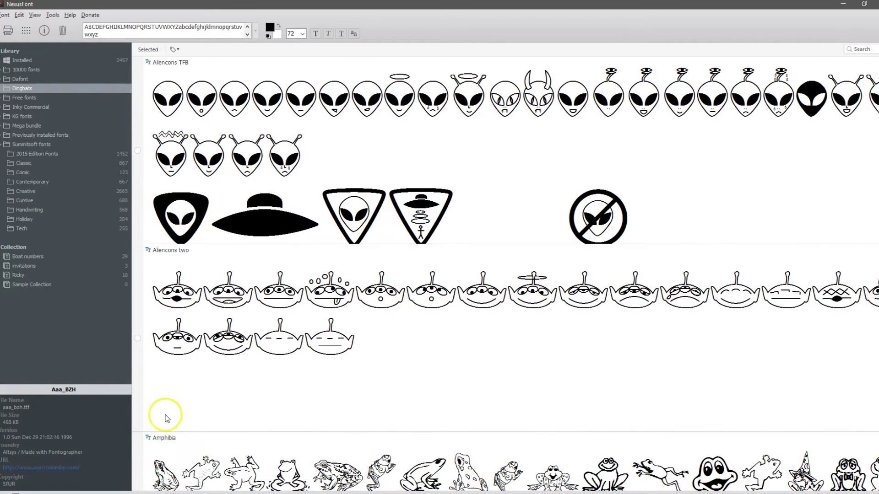
scroll(251, 389, down, 1)
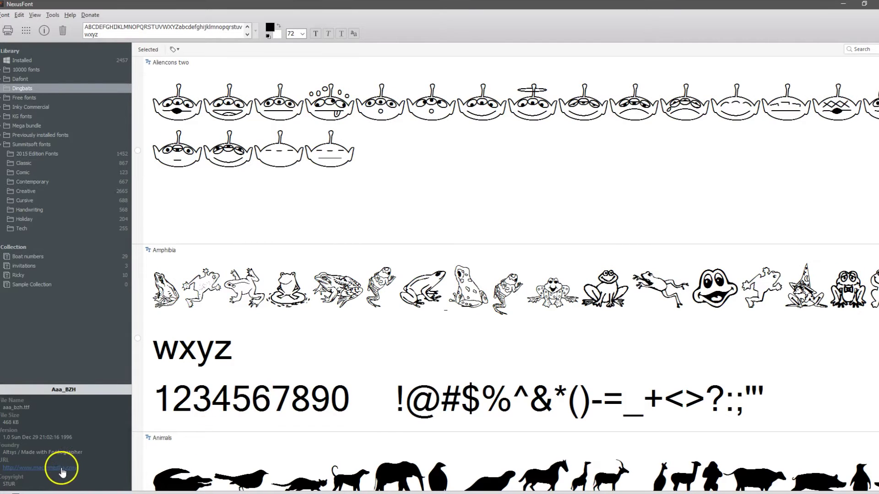
scroll(206, 412, down, 2)
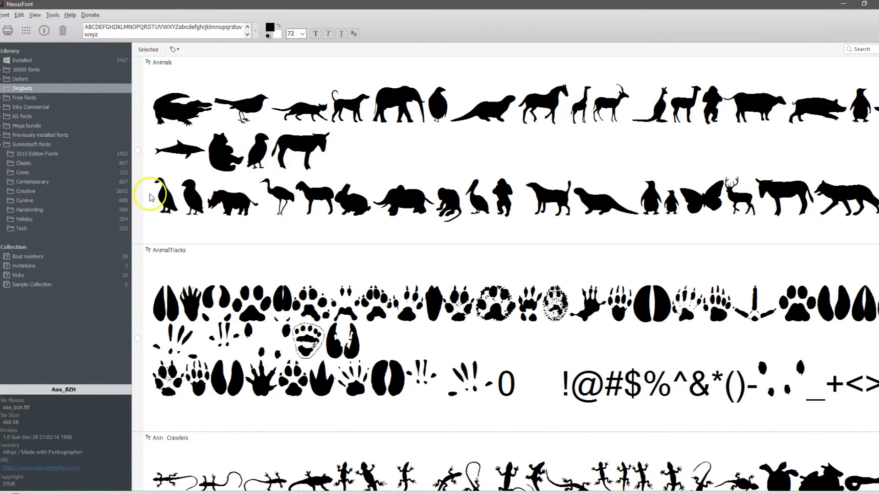
click(139, 151)
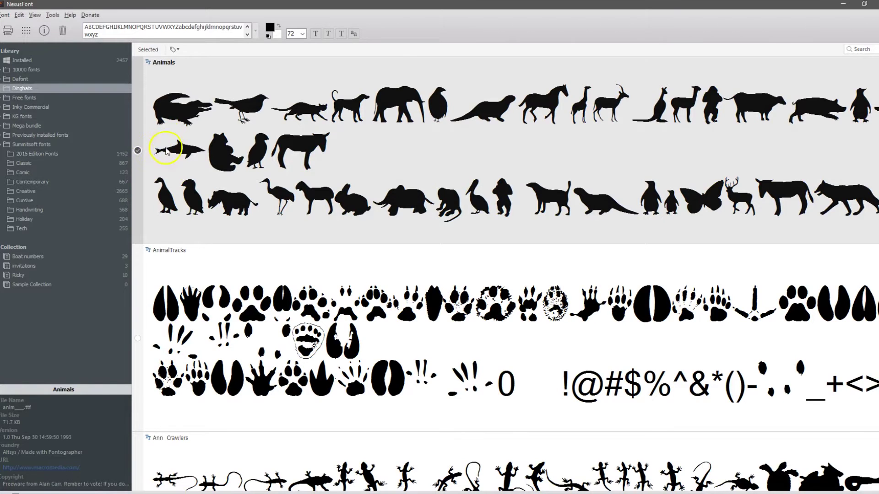
- Install the Animals font by copying it to the system fonts folder, approving the UAC prompt
click(357, 126)
right_click(357, 127)
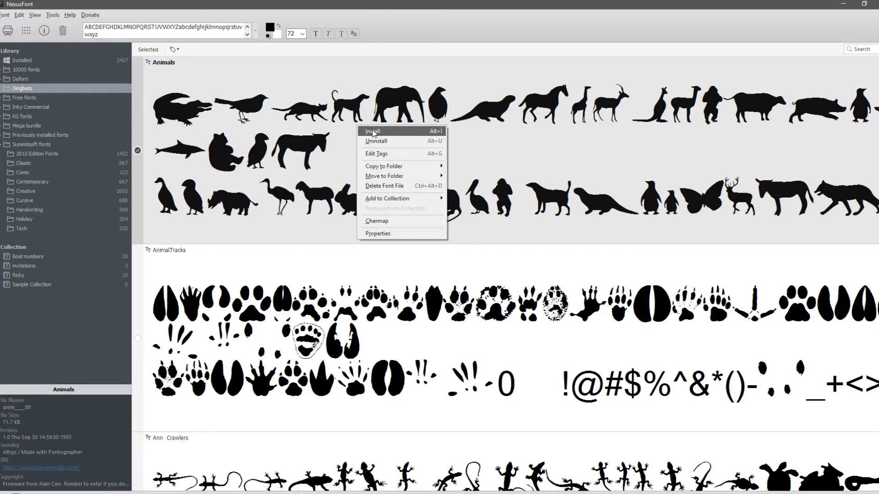
click(373, 133)
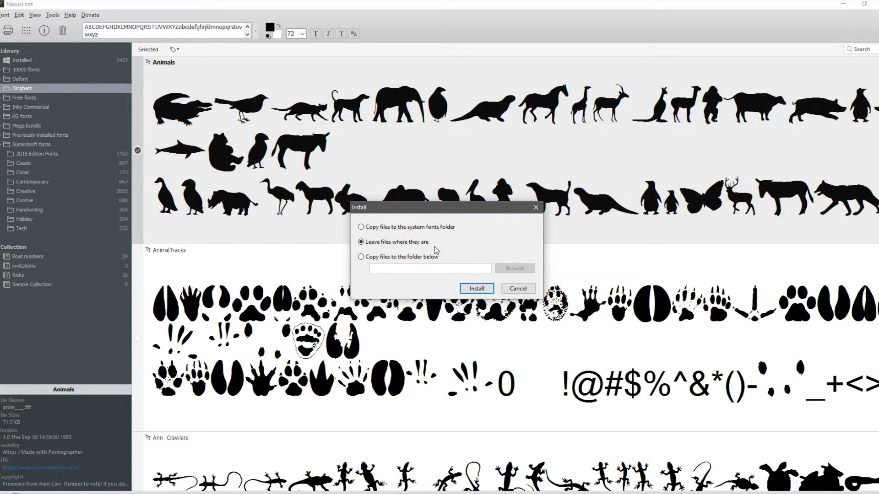
click(439, 230)
click(477, 288)
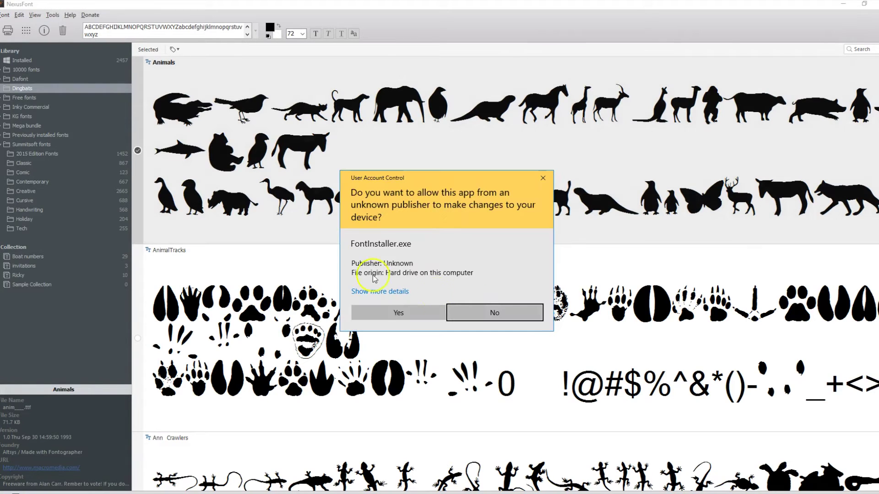
click(397, 312)
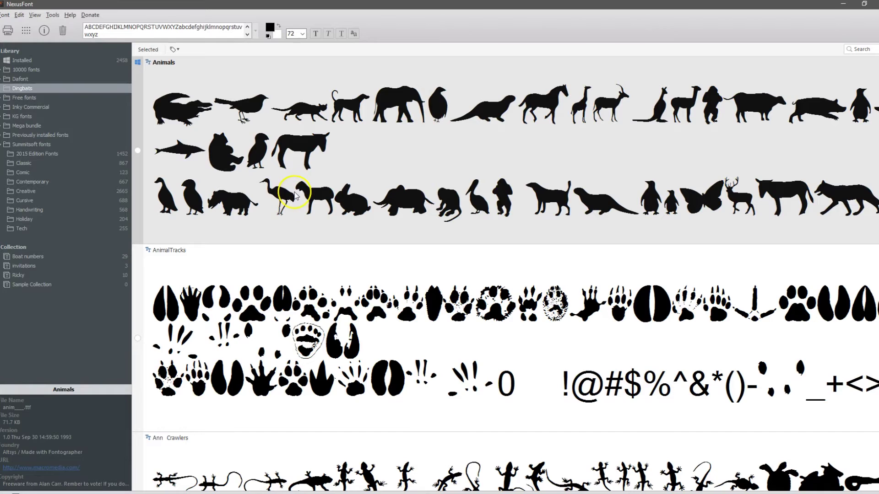
- Open the character map for the Animals font and enlarge it to show more glyphs
click(138, 151)
click(4, 15)
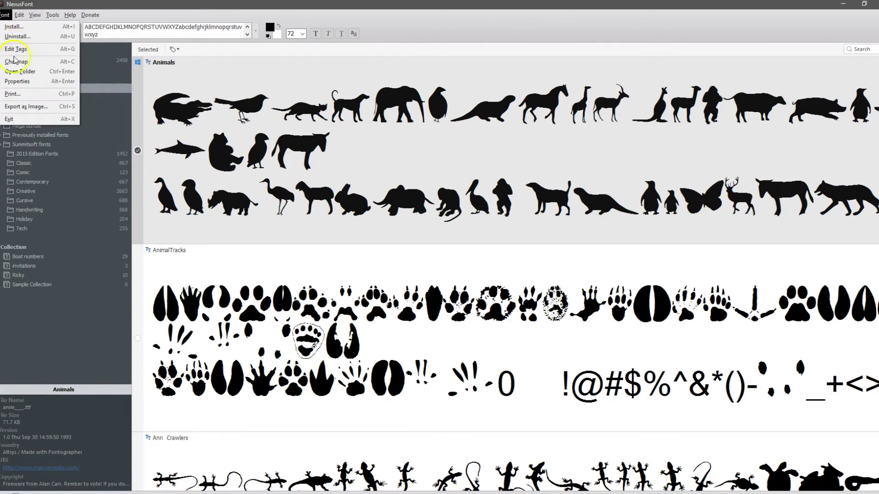
click(14, 62)
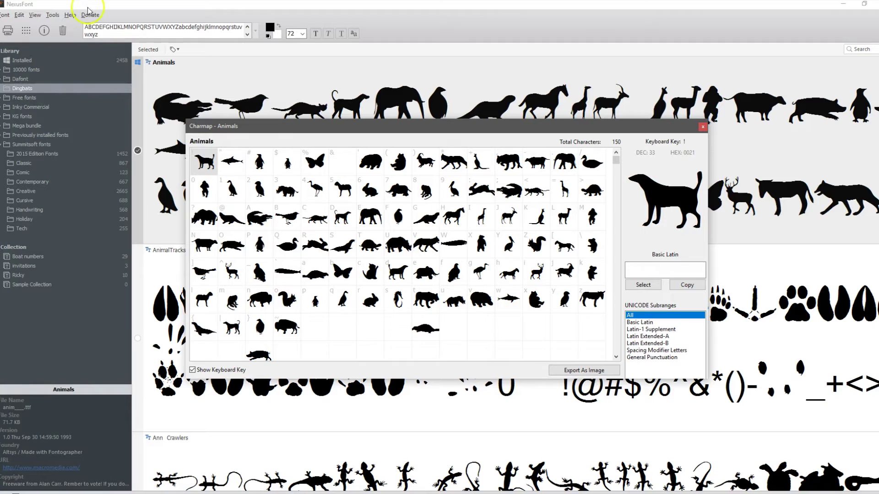
click(186, 119)
drag(188, 120, 29, 8)
- Move the character map lower, select the dog glyph mapped to !, then close it
click(668, 295)
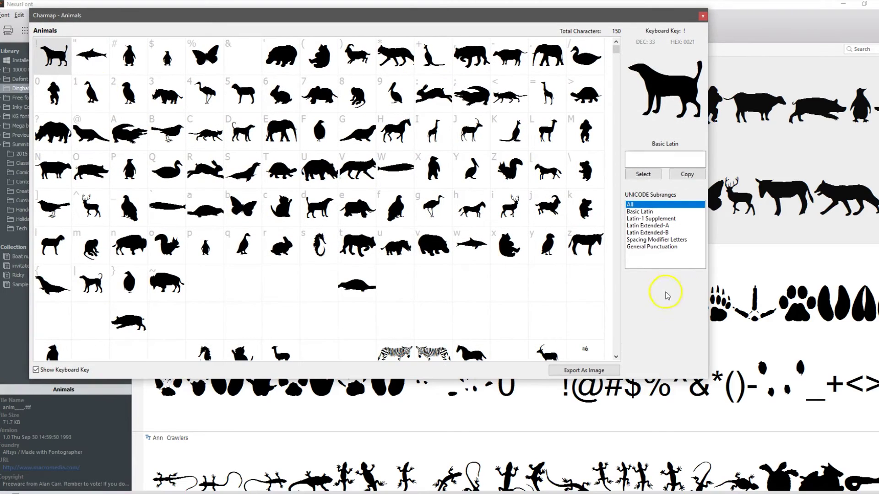
click(708, 381)
click(709, 379)
drag(347, 20, 400, 120)
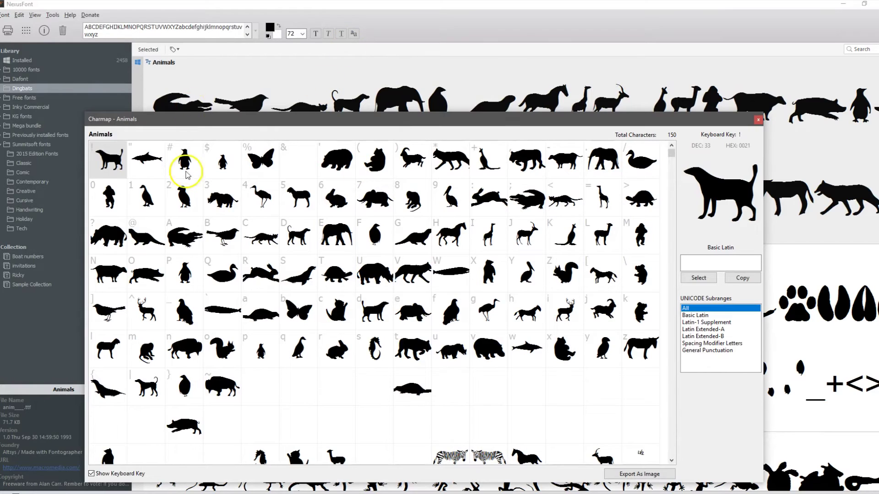
click(113, 169)
click(759, 120)
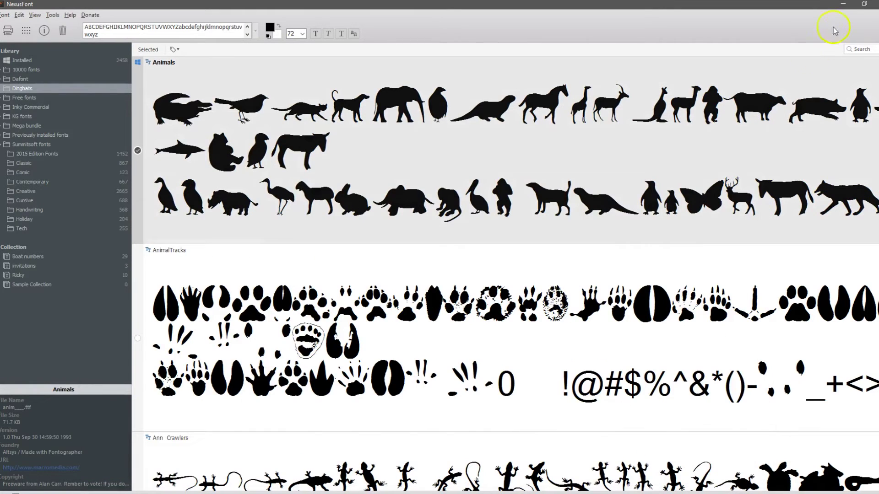
- In Silhouette Studio, switch the font to Animals and type 'd' for a dolphin glyph
click(843, 4)
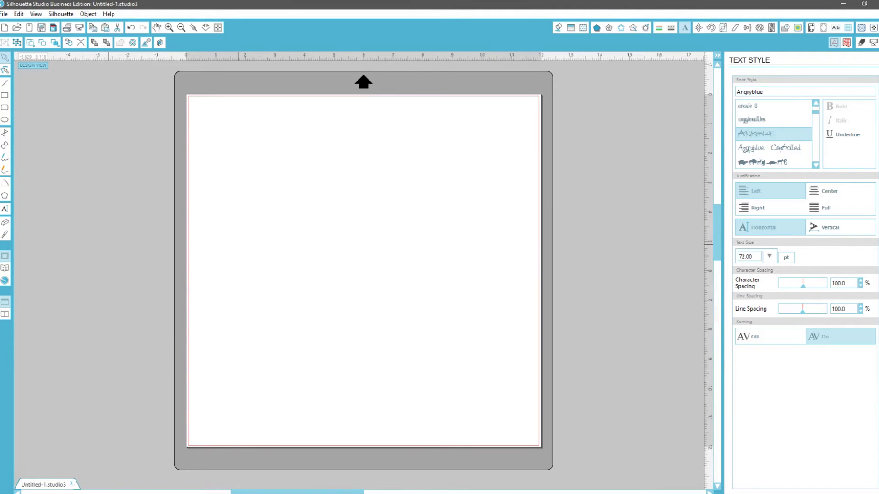
click(761, 92)
text(An)
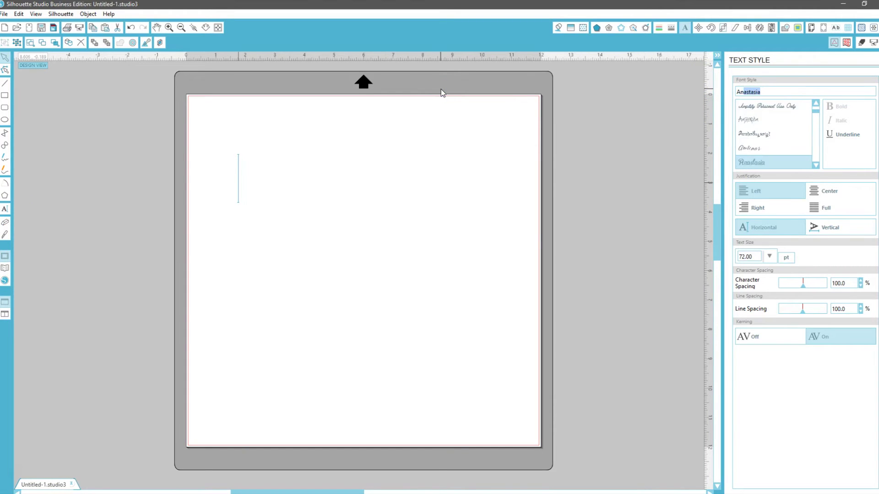
text(imals)
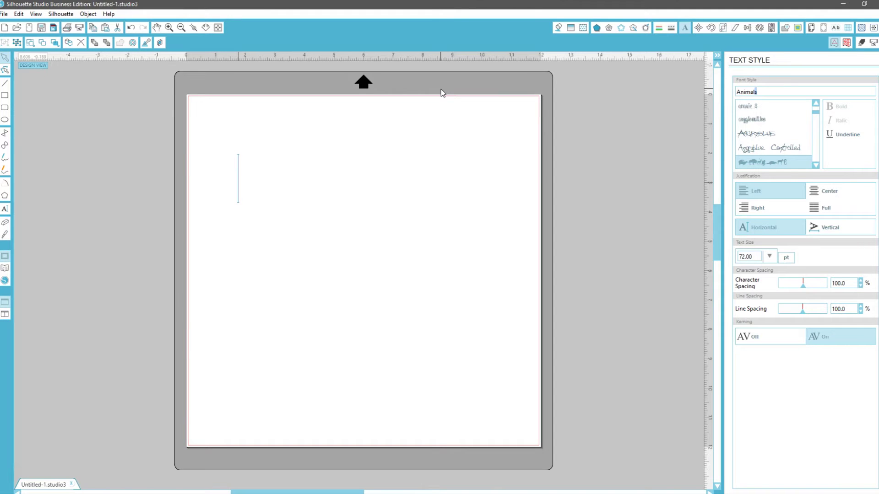
click(780, 162)
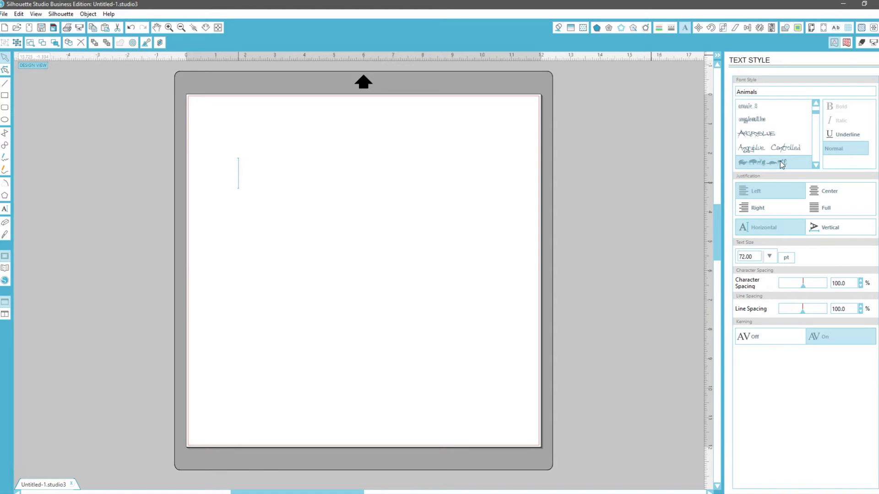
text(d)
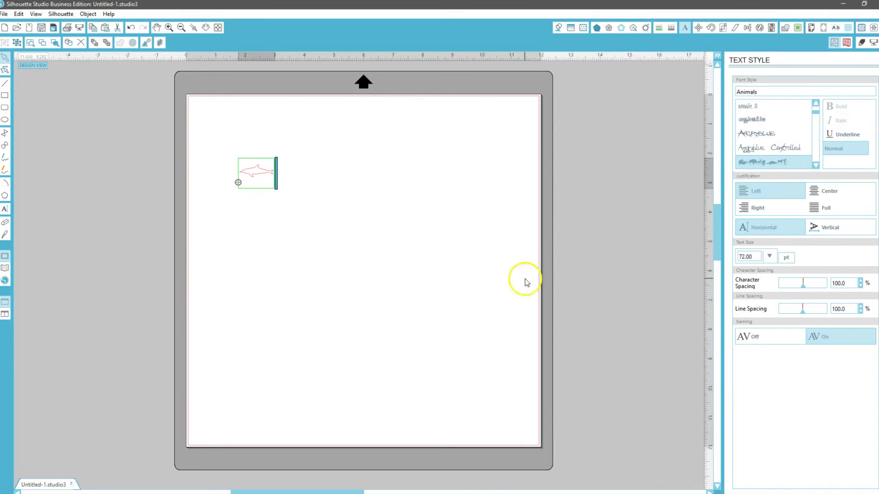
- Select the dolphin and enlarge it to 8.094 inches wide
click(7, 59)
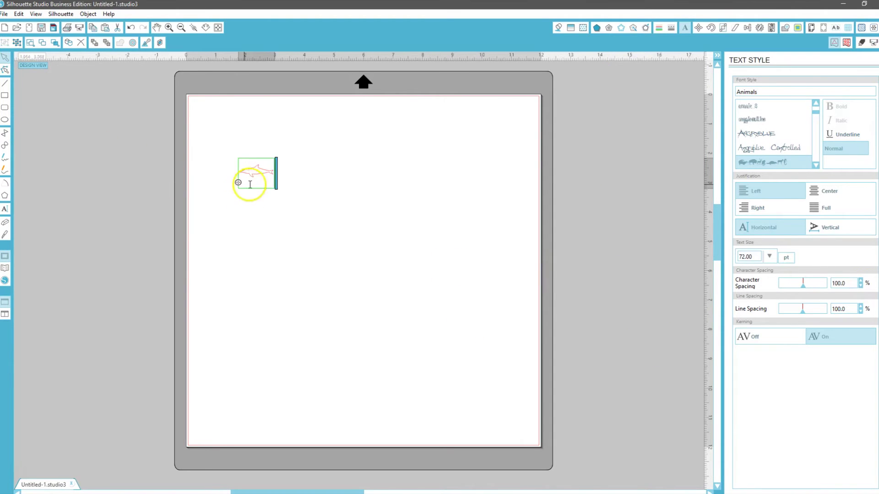
click(248, 185)
click(261, 174)
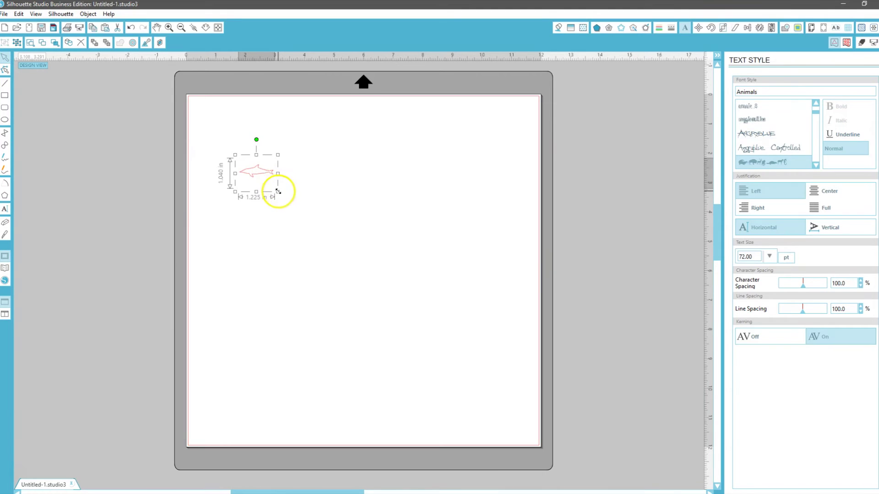
drag(278, 191, 472, 375)
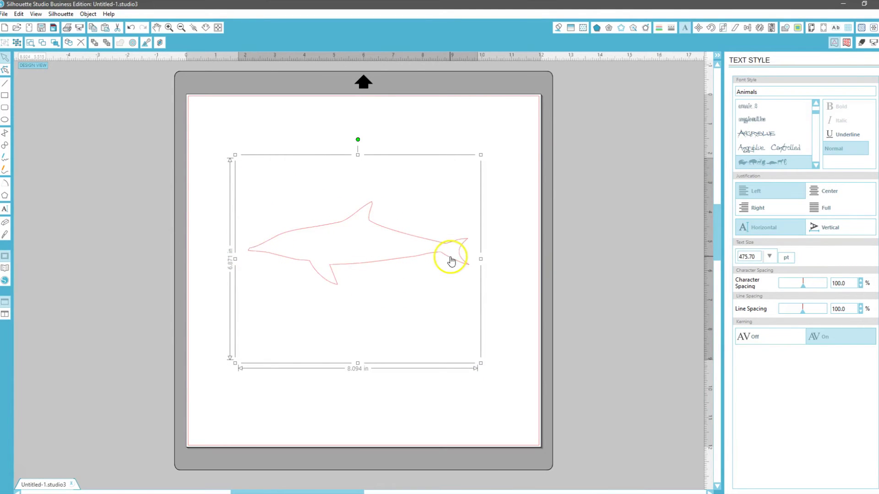
- Fill the dolphin solid red to preview it, then delete it from the mat
click(558, 28)
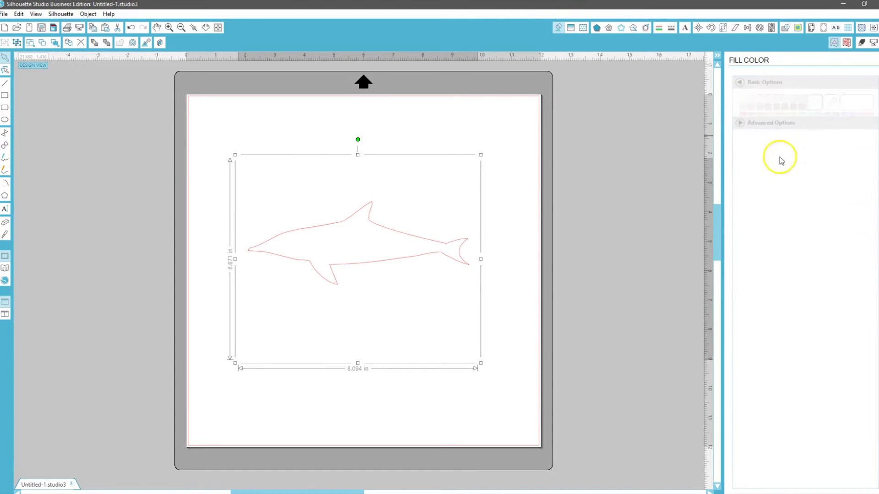
click(742, 116)
click(499, 238)
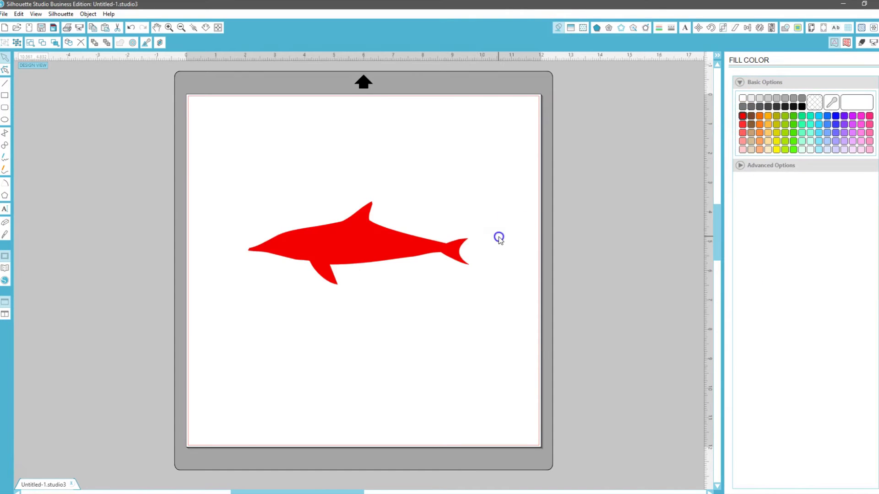
click(407, 258)
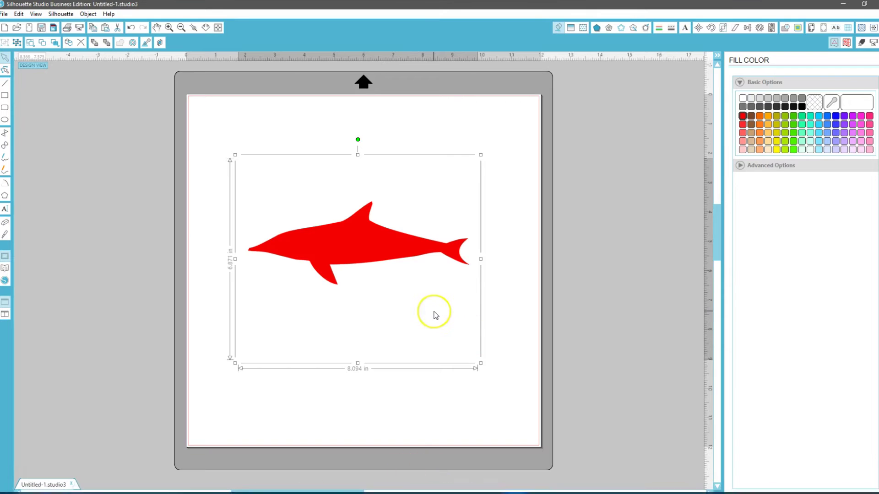
key(Delete)
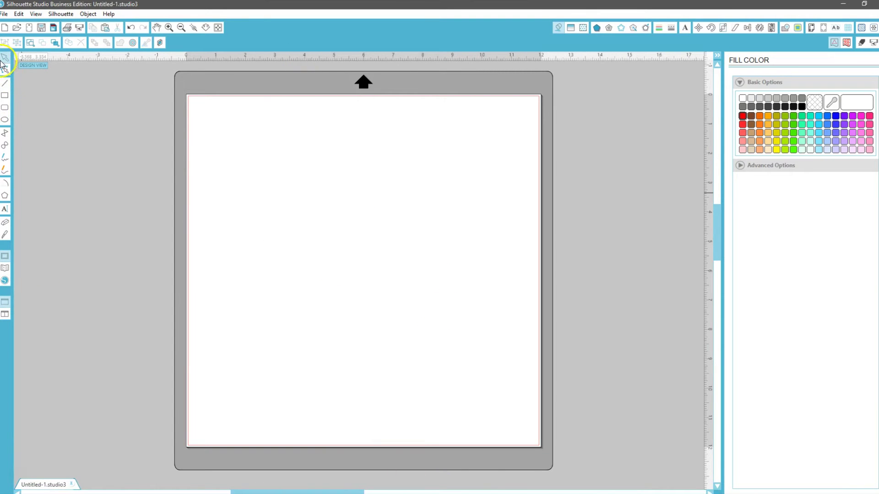
- Create a text object in the 90 Stars BRK font containing 'a'
click(5, 209)
click(268, 162)
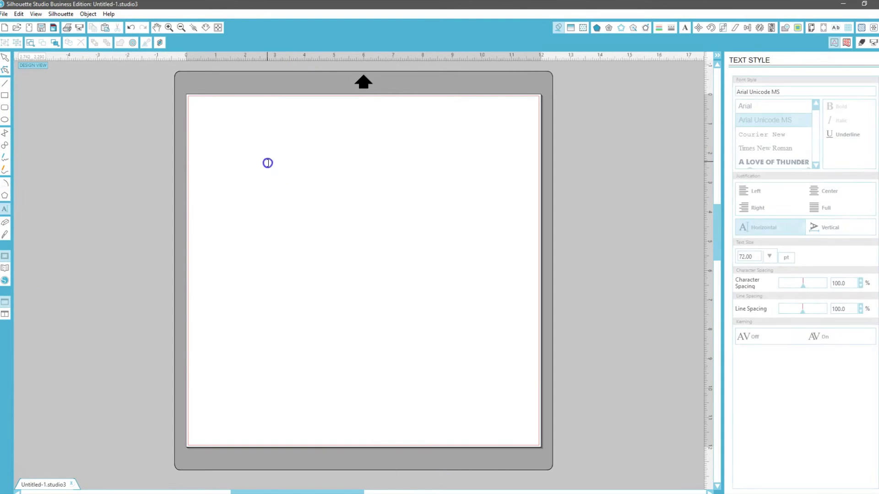
click(855, 91)
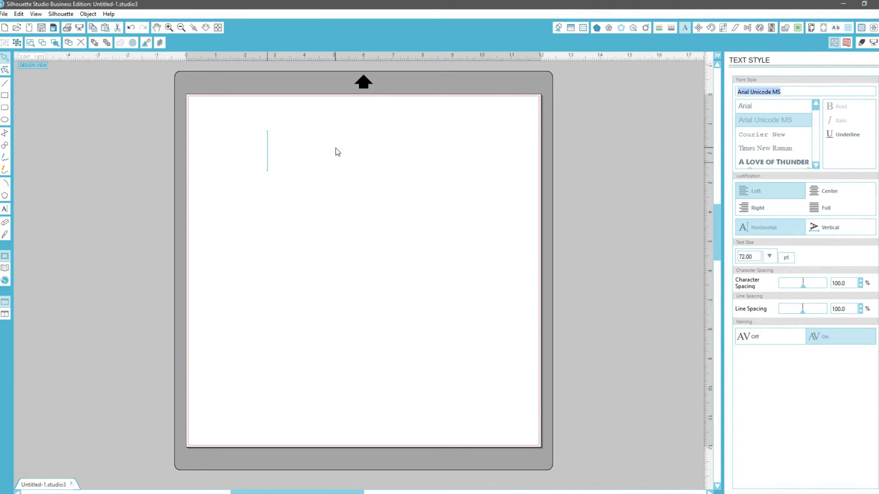
text(90 Stars BRK)
click(775, 164)
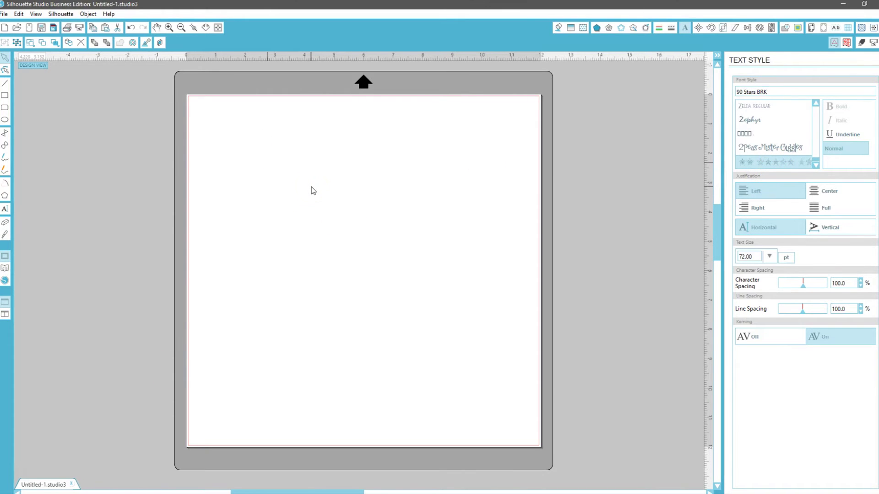
text(a)
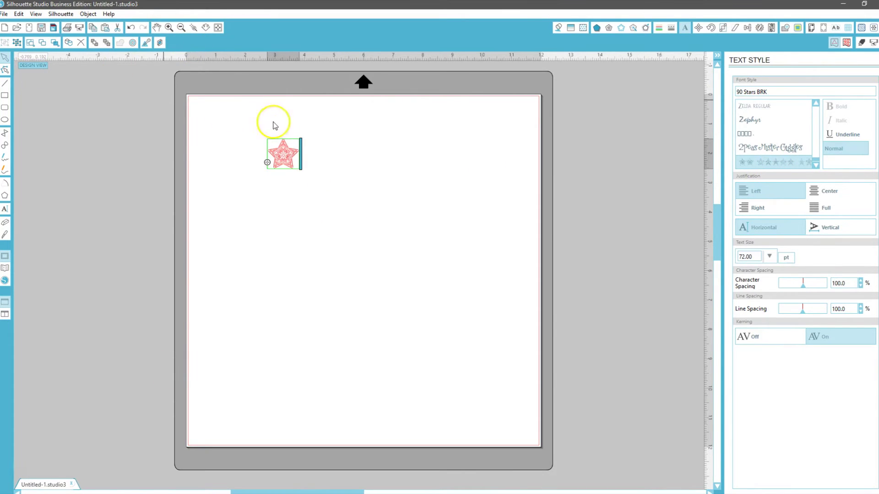
- Select the star glyph and enlarge it to about 6.9 inches wide
click(333, 167)
click(293, 160)
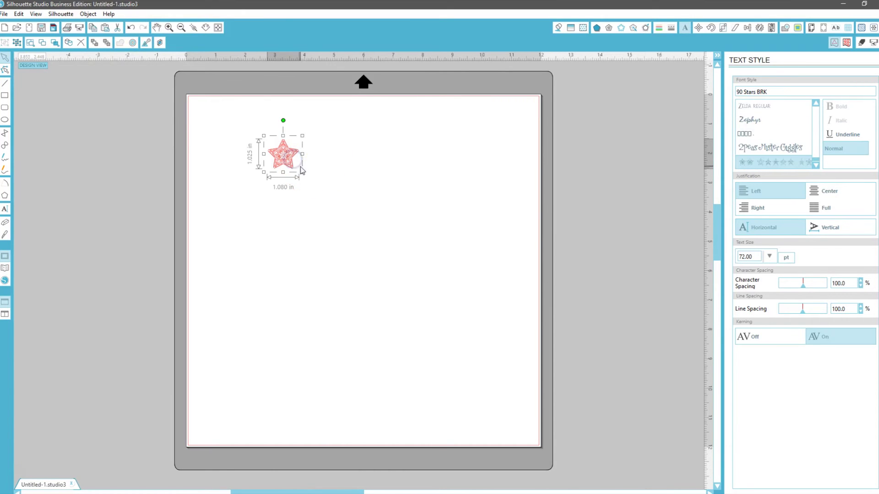
drag(303, 171, 482, 369)
click(523, 125)
click(415, 248)
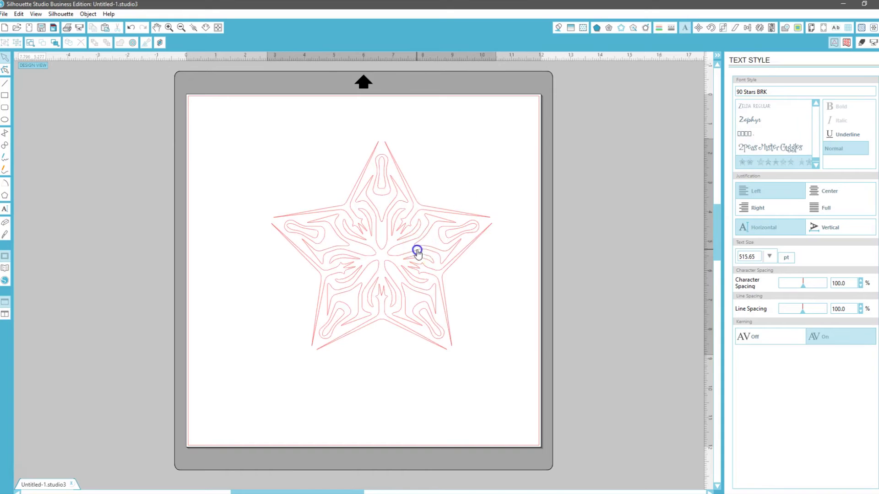
- Apply the magenta Fill Color swatch to the star, deselect it, and return to NexusFont
click(561, 29)
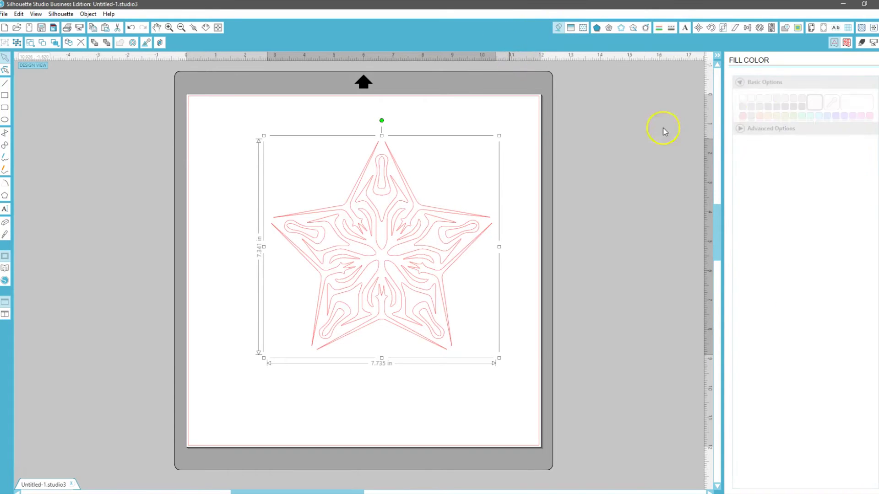
click(852, 117)
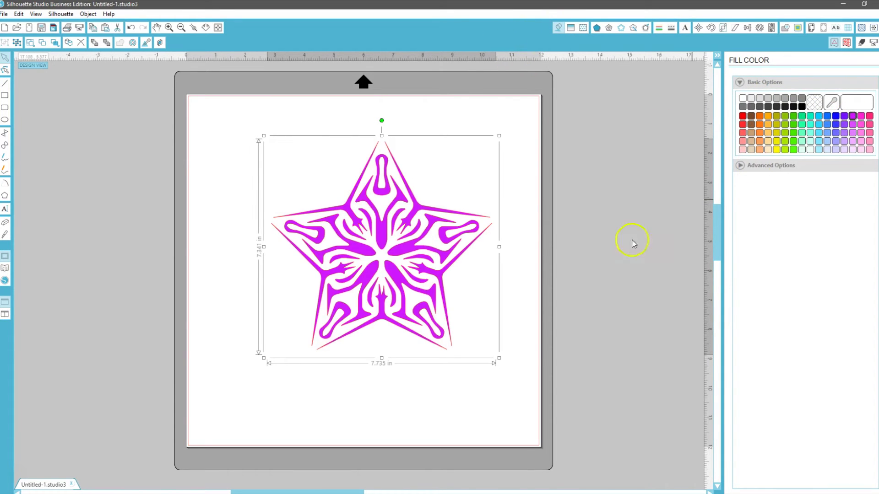
click(499, 306)
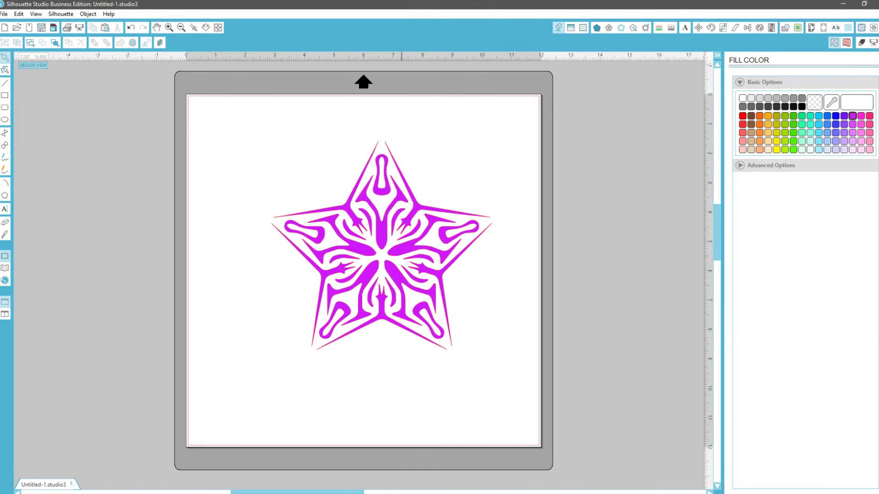
mouse_move(423, 492)
click(491, 491)
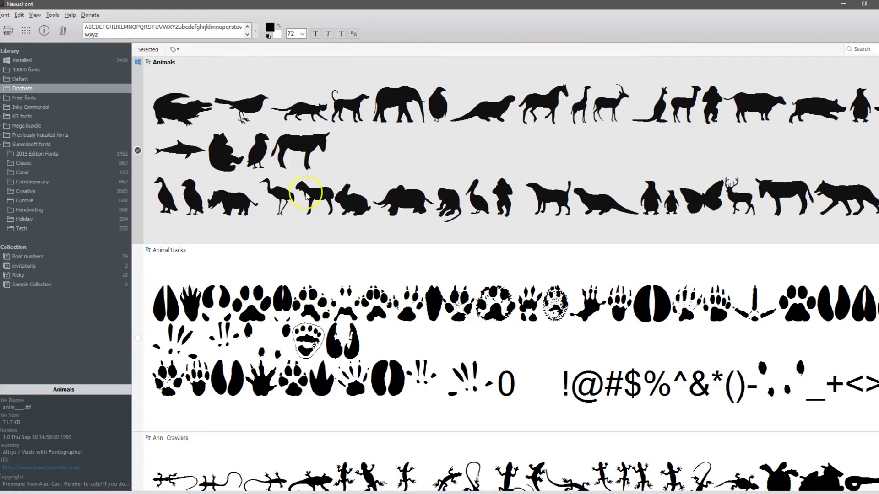
- Open the Animals font's character map to view all its glyphs, then close it
right_click(397, 123)
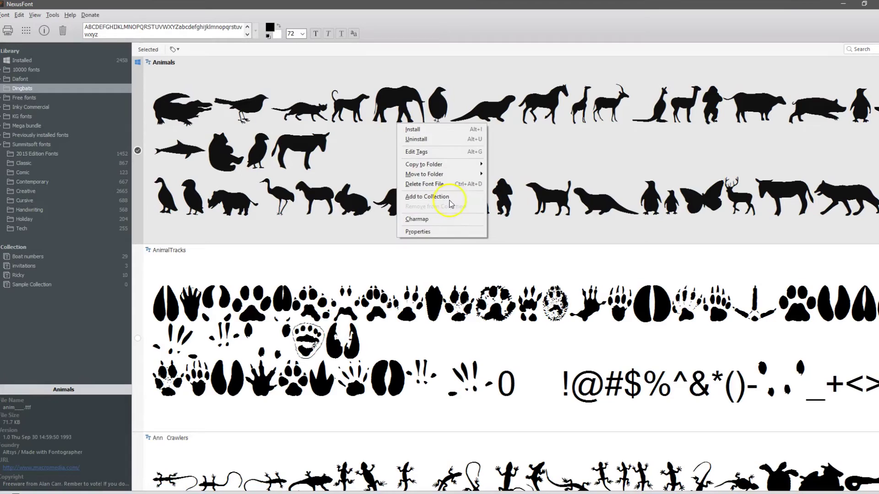
click(446, 224)
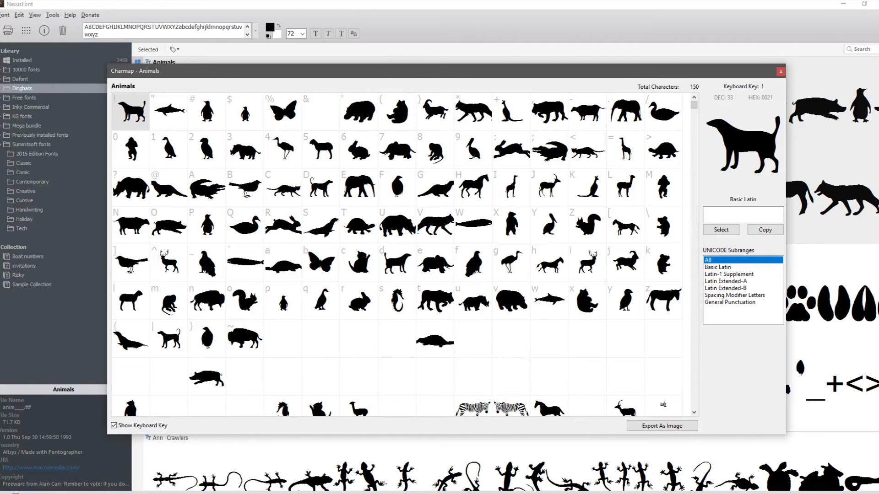
click(780, 72)
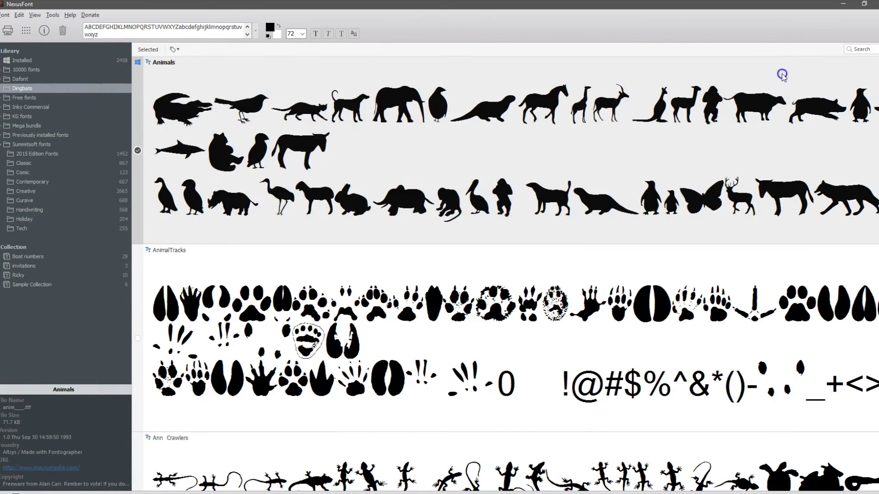
- Filter NexusFont's installed fonts by the search 'saman' and select SamanthaUprightPRO
click(23, 60)
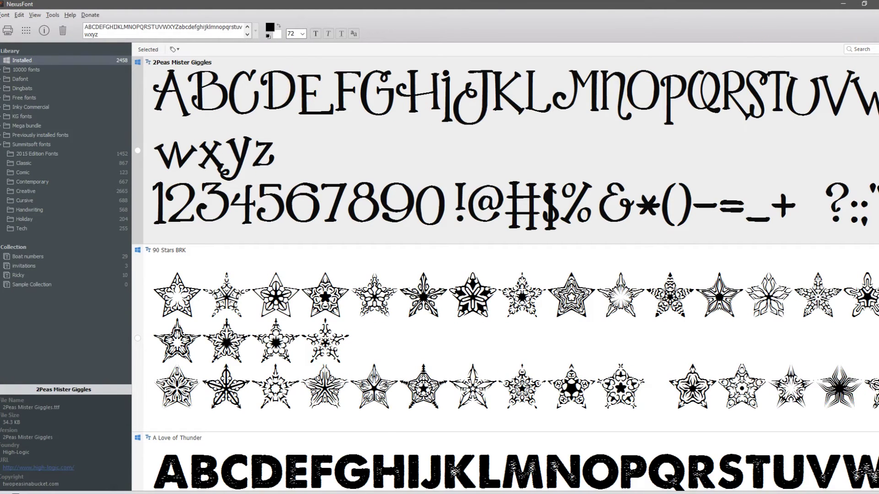
click(872, 49)
text(s)
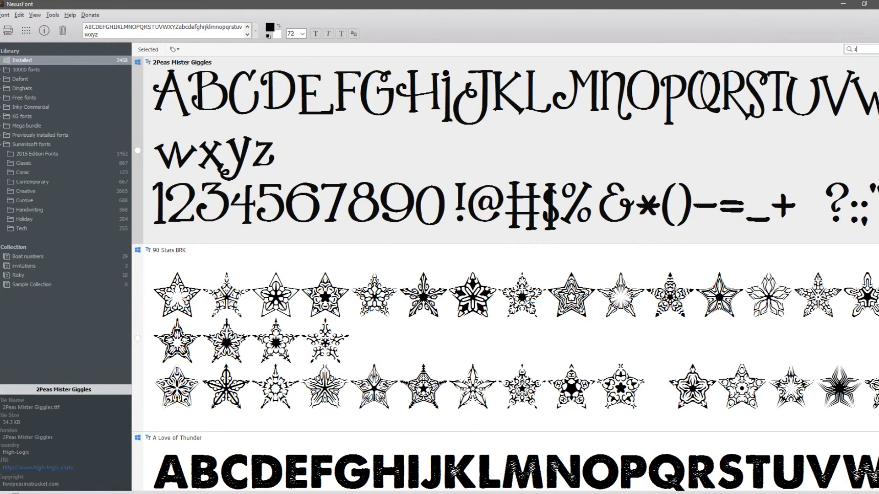
text(am)
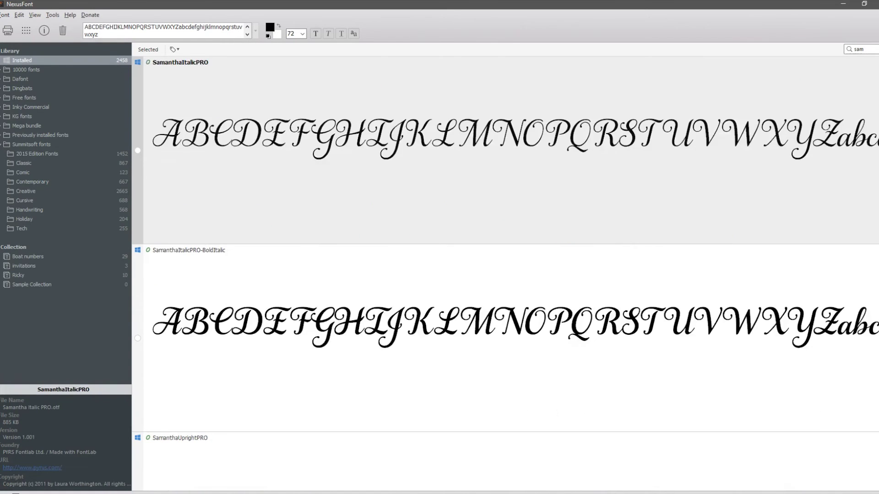
text(nan)
scroll(371, 323, down, 5)
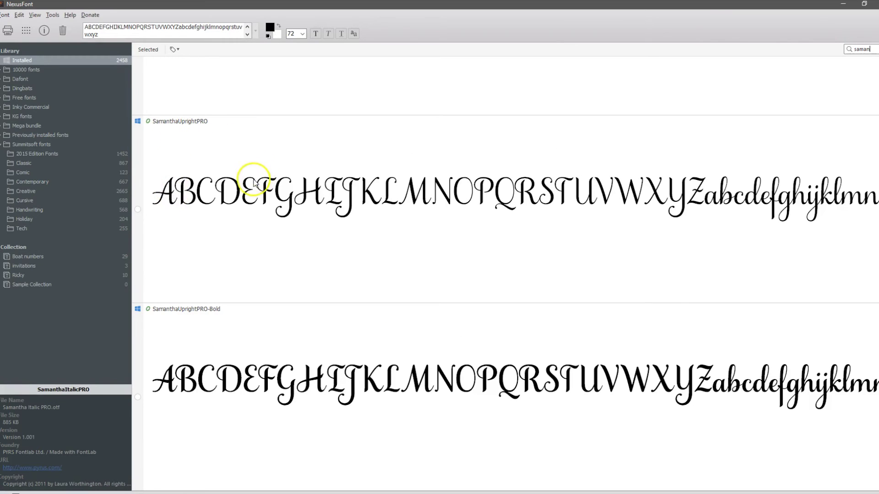
click(285, 192)
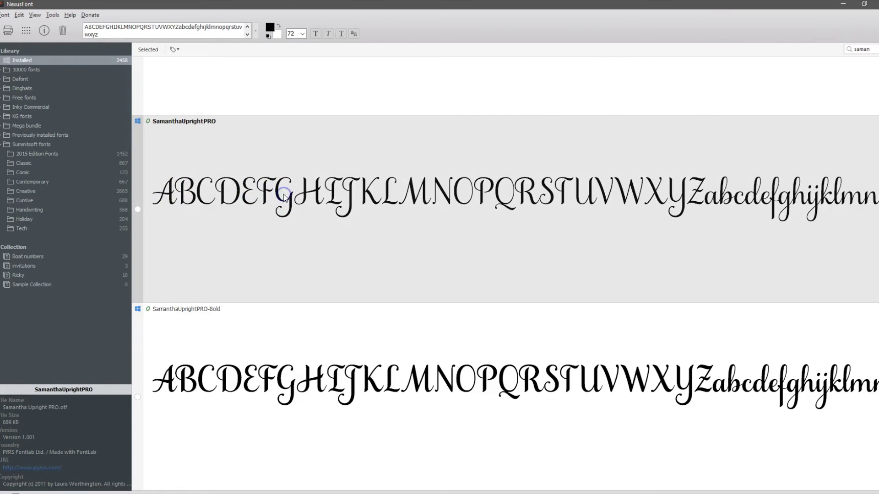
- Open SamanthaUprightPRO's Charmap and jump to its Private Use Area subrange
right_click(284, 197)
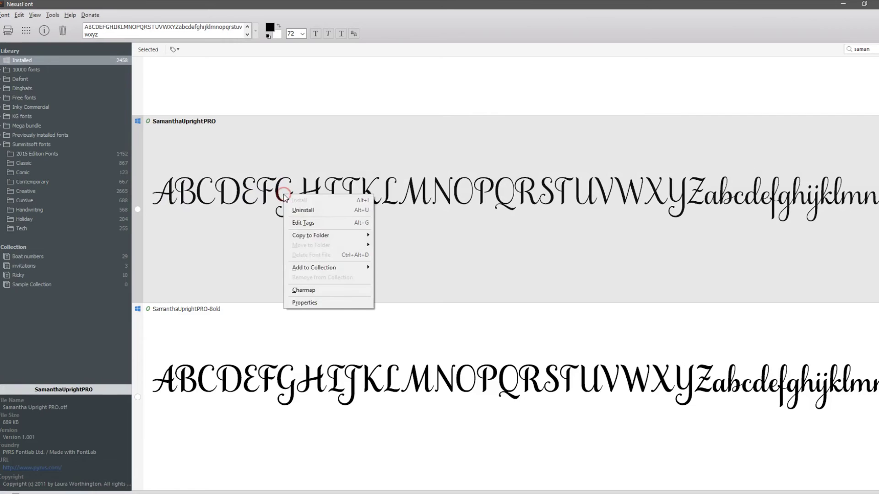
click(318, 289)
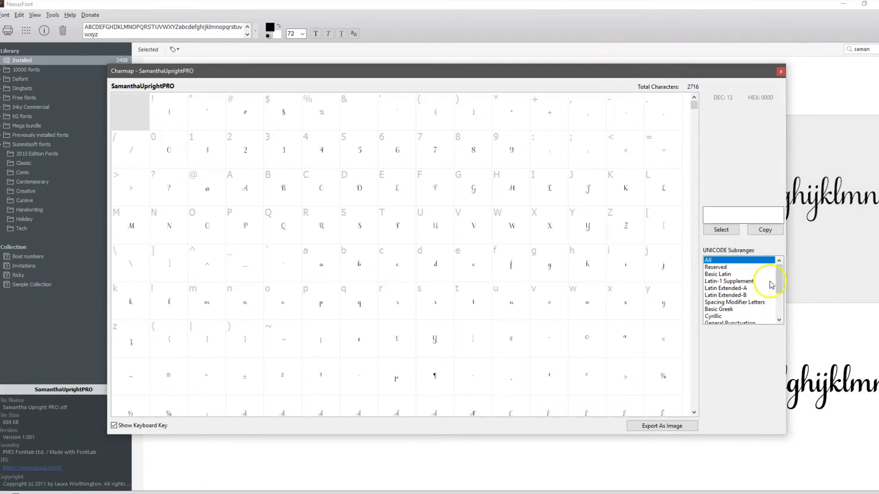
drag(778, 276, 778, 305)
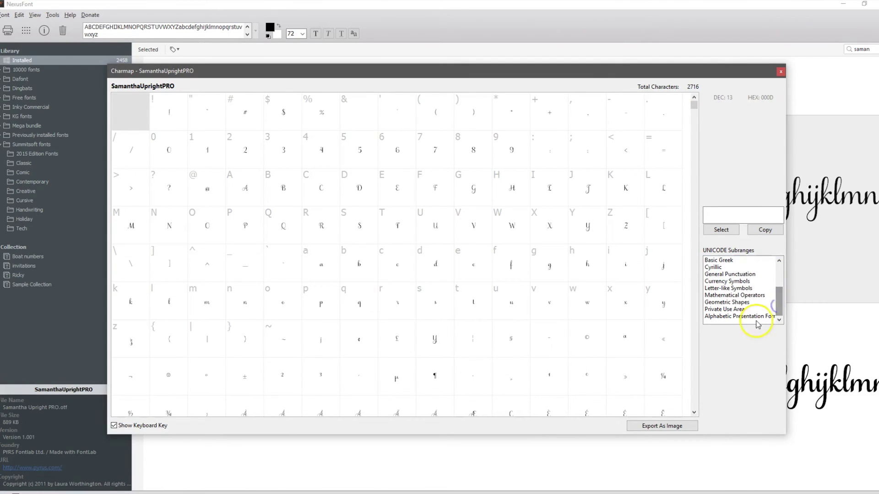
click(731, 311)
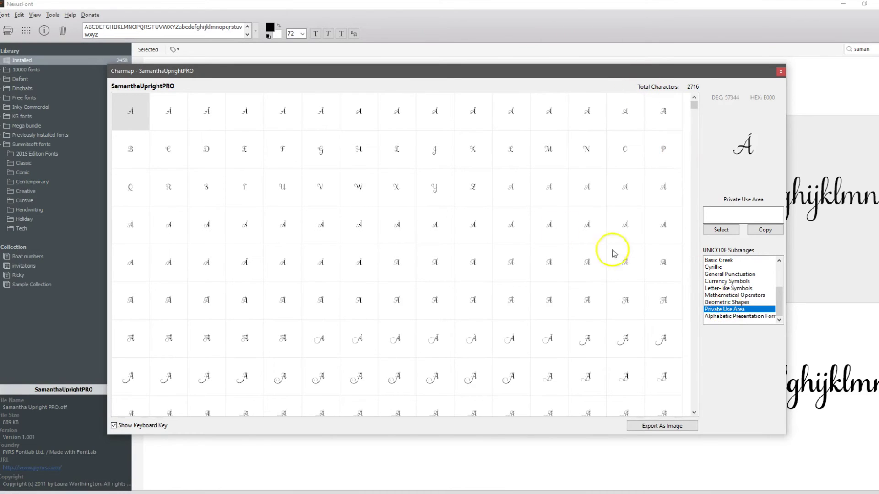
- Browse the Private Use Area grid, previewing the flourished A alternates
drag(693, 106, 694, 117)
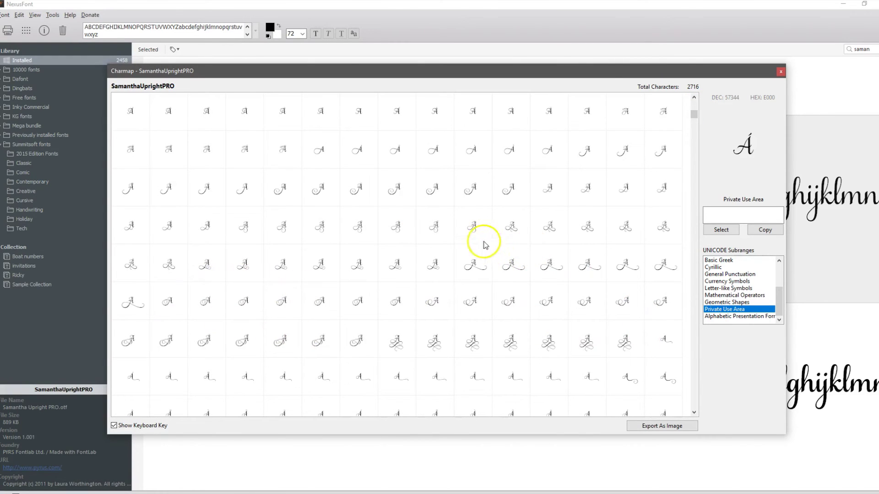
click(473, 230)
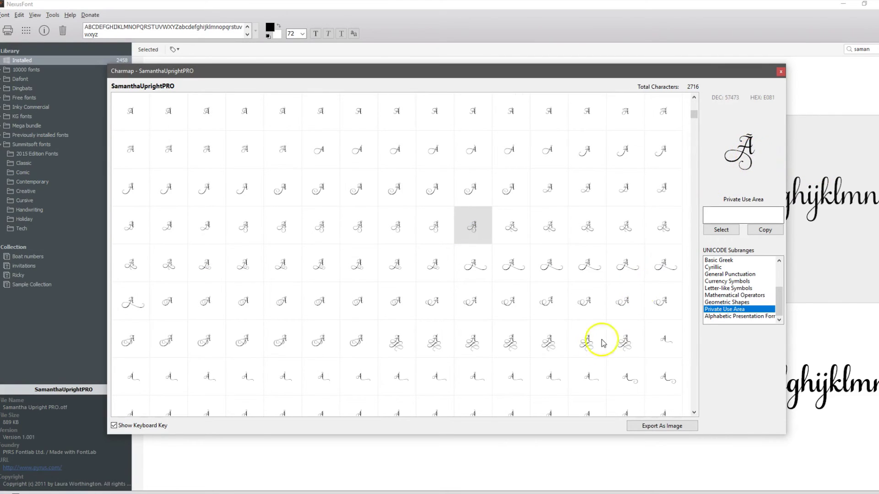
key(Down)
key(Down)
key(Down)
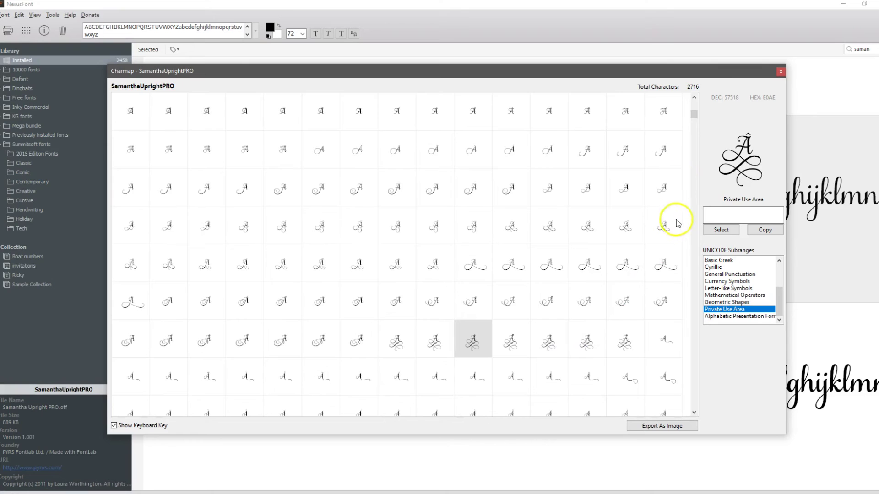
click(694, 115)
drag(695, 116, 691, 139)
- Place the swash B glyph E12E with flourished tail in the text box and copy it
click(207, 226)
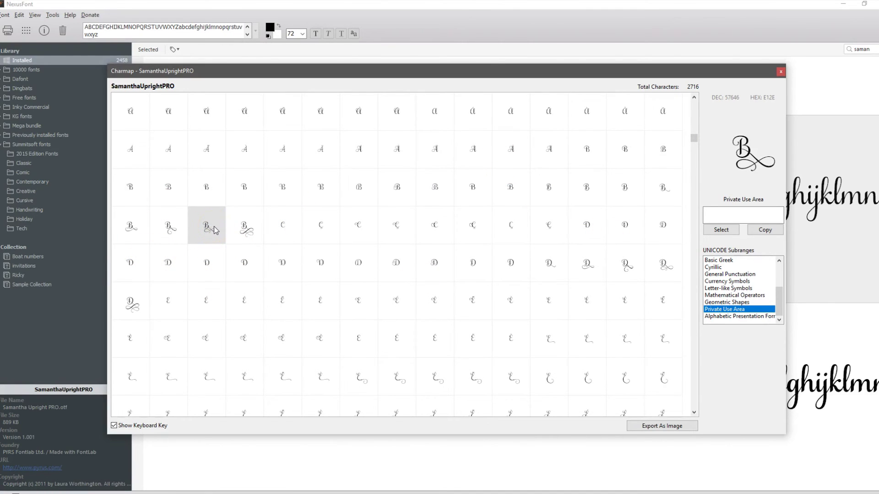
click(206, 222)
double_click(207, 226)
click(726, 216)
drag(726, 216, 695, 216)
click(764, 229)
- In Silhouette Studio, drag the magenta star off the mat and paste the swash B as text
click(511, 485)
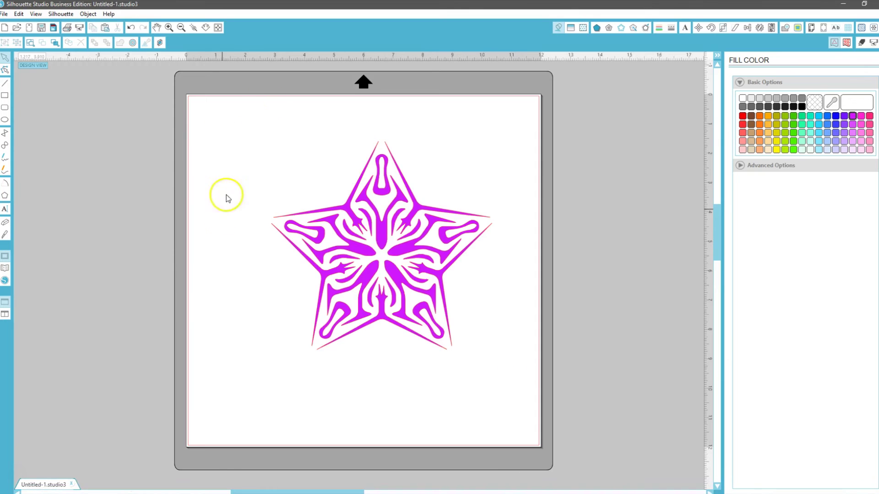
drag(363, 254, 39, 229)
click(5, 209)
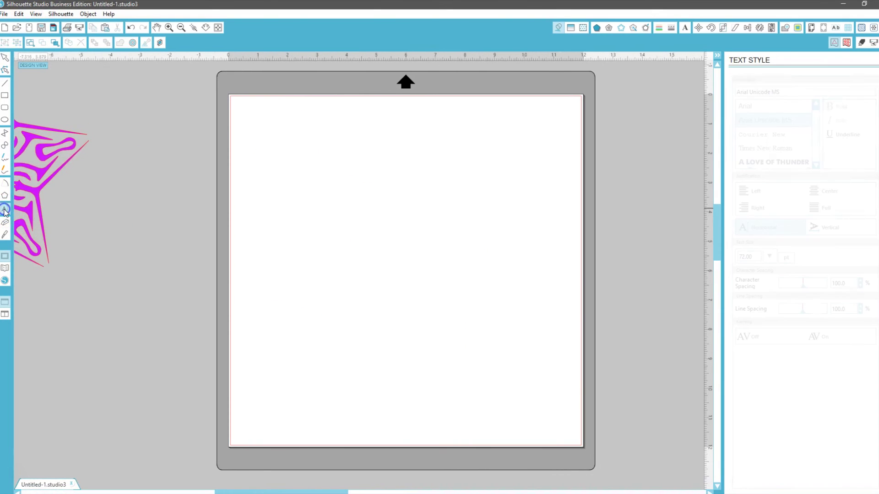
click(278, 169)
right_click(277, 169)
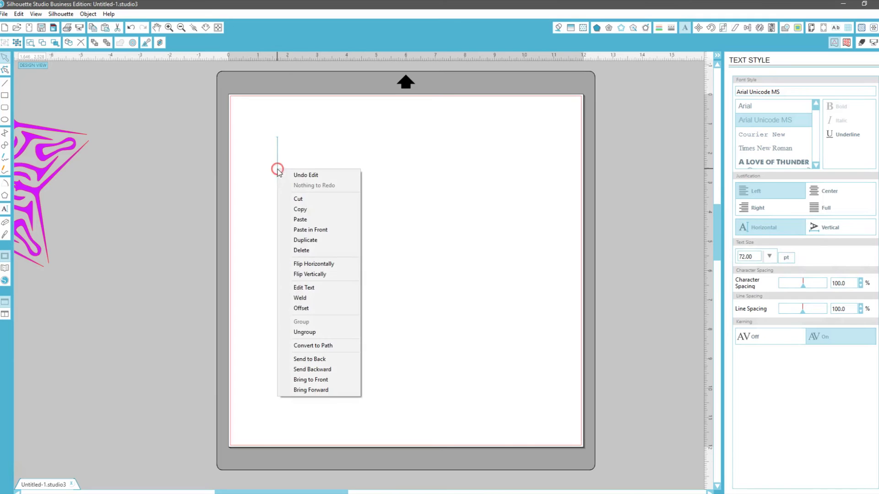
click(300, 220)
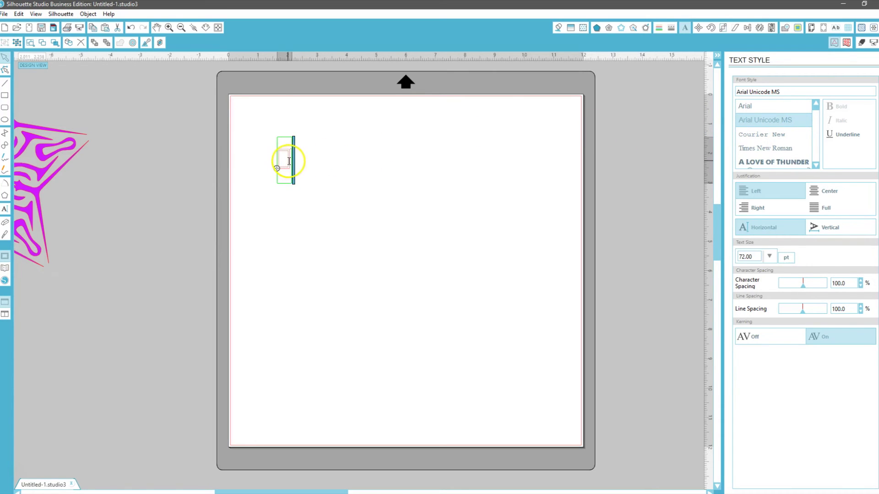
- Change the pasted B text's font to Samantha Upright PRO via a 'saman' font search
drag(289, 161, 257, 157)
click(769, 89)
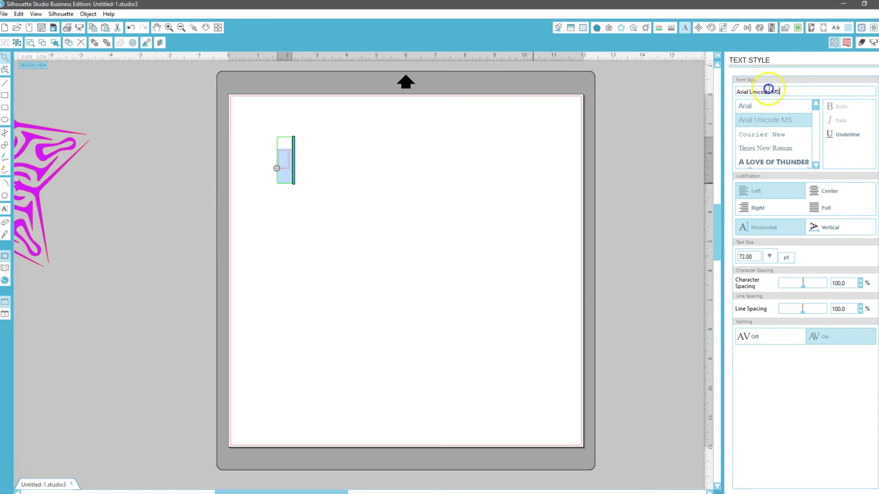
key(ctrl+a)
text(saman)
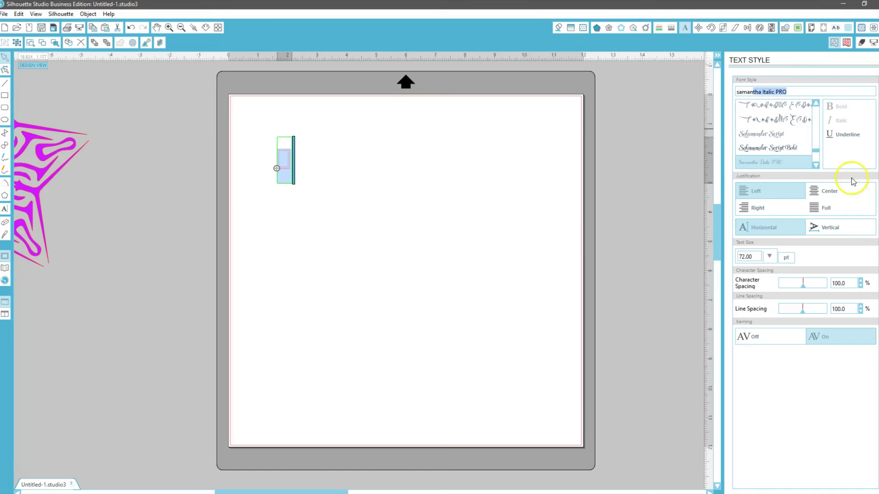
click(814, 165)
click(814, 164)
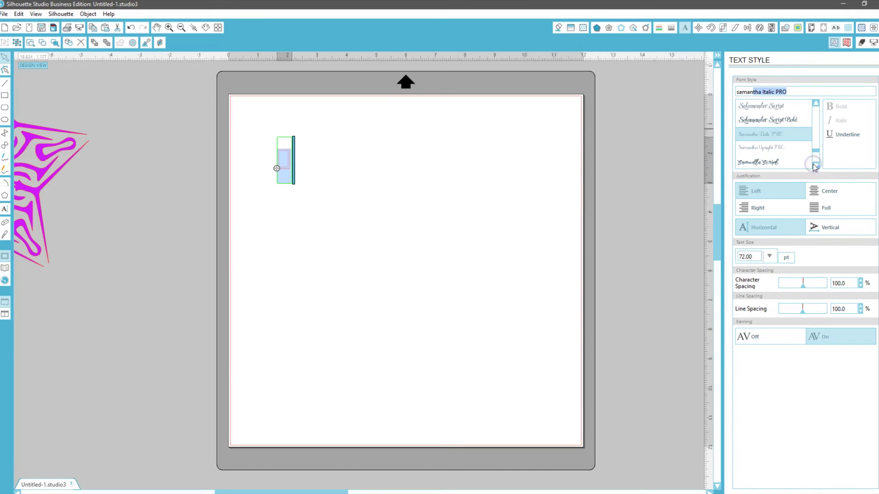
click(755, 148)
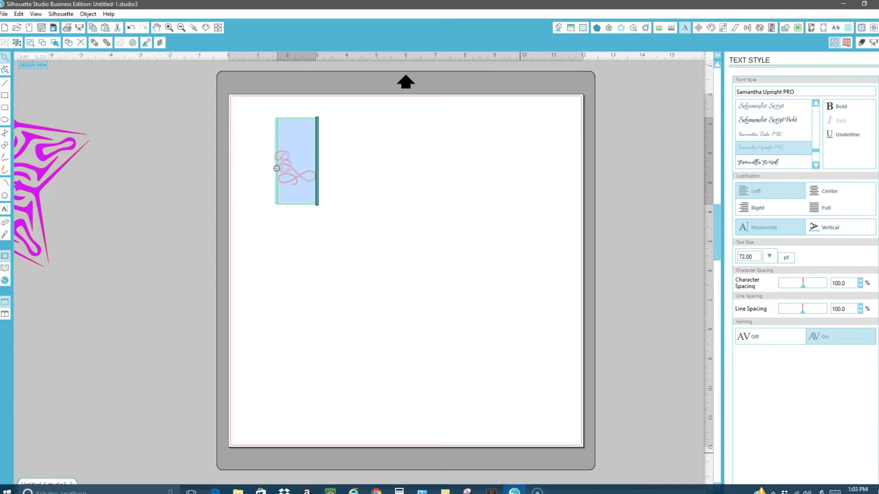
click(491, 489)
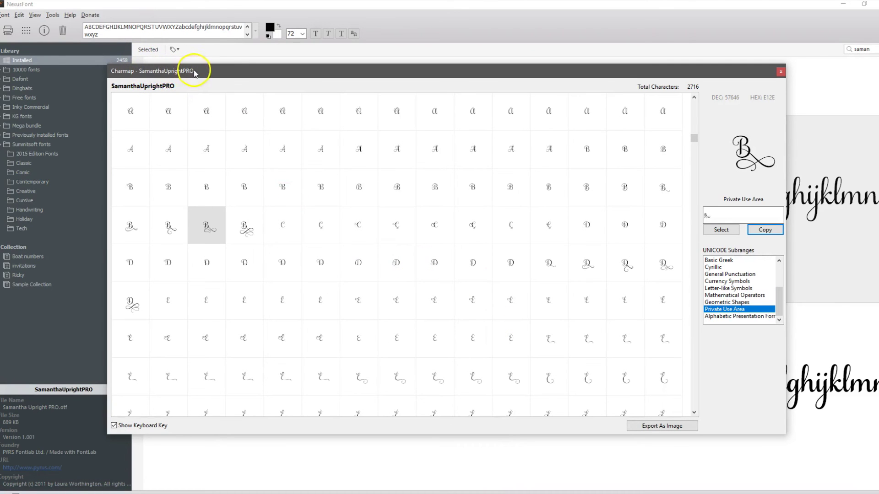
click(514, 490)
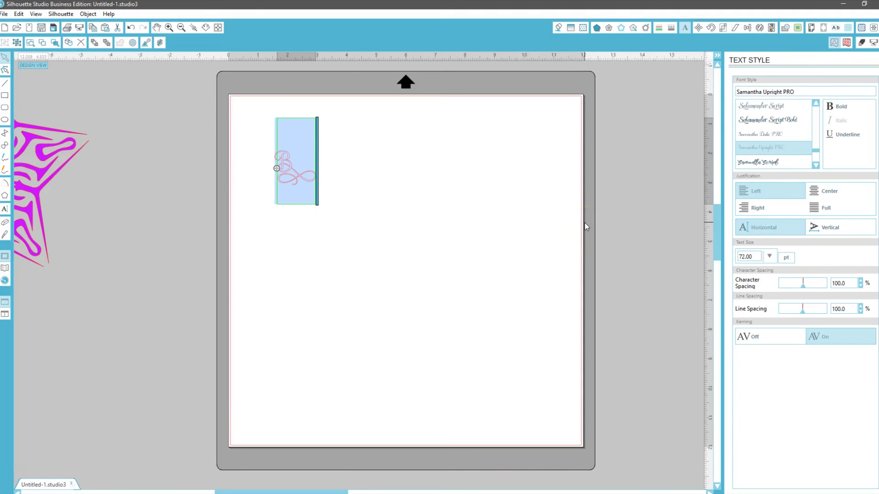
- Try Samantha Italic PRO on the B, revert it to Samantha Upright PRO, then deselect
click(780, 134)
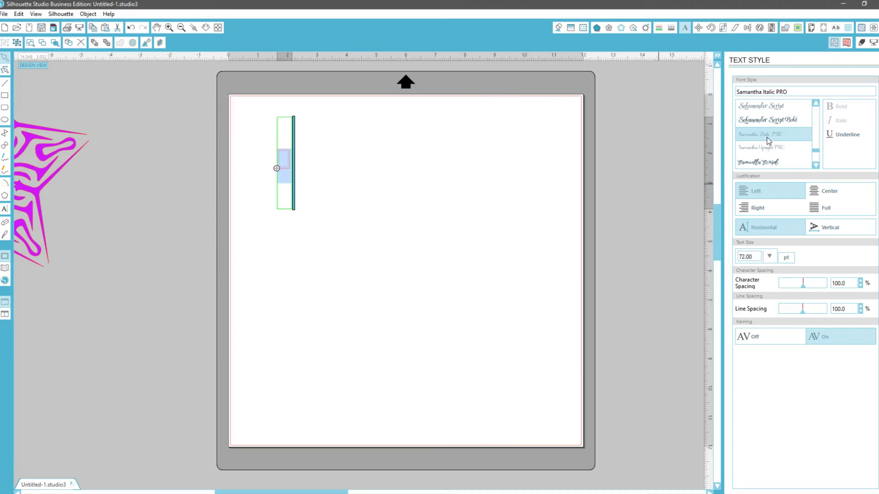
click(762, 150)
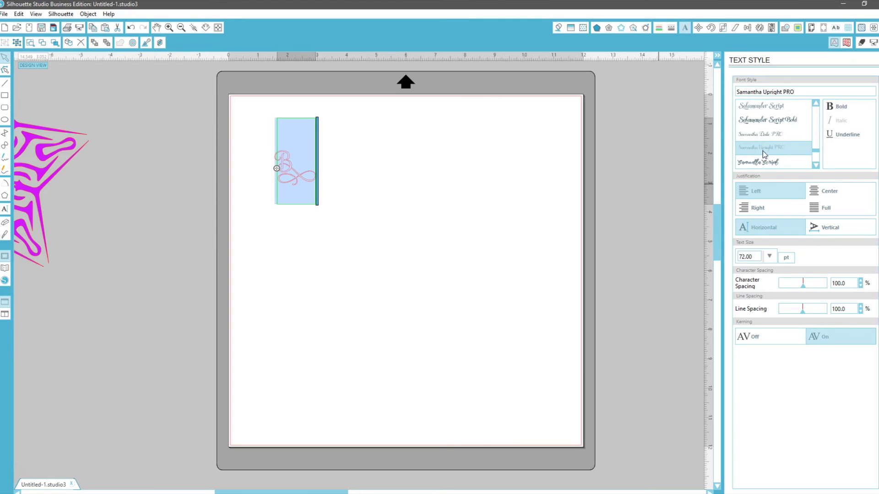
click(414, 284)
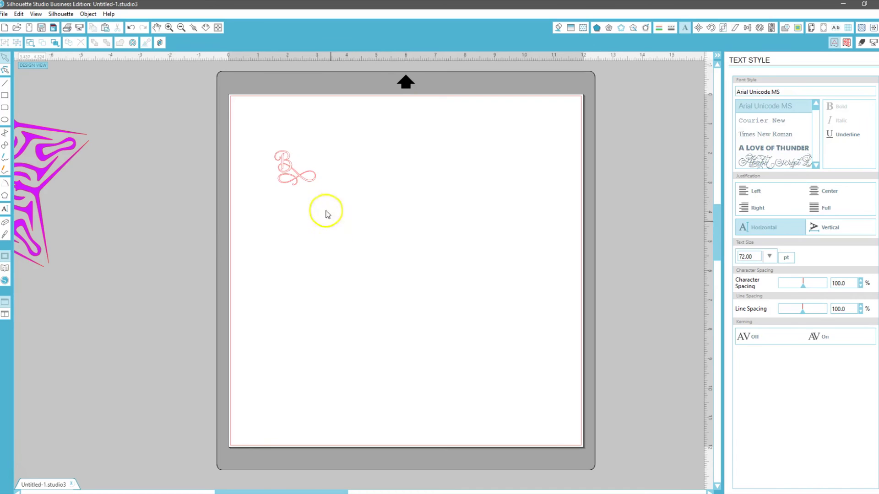
- Fill the swash B with the red swatch and drag the pink star to the mat centre
click(291, 178)
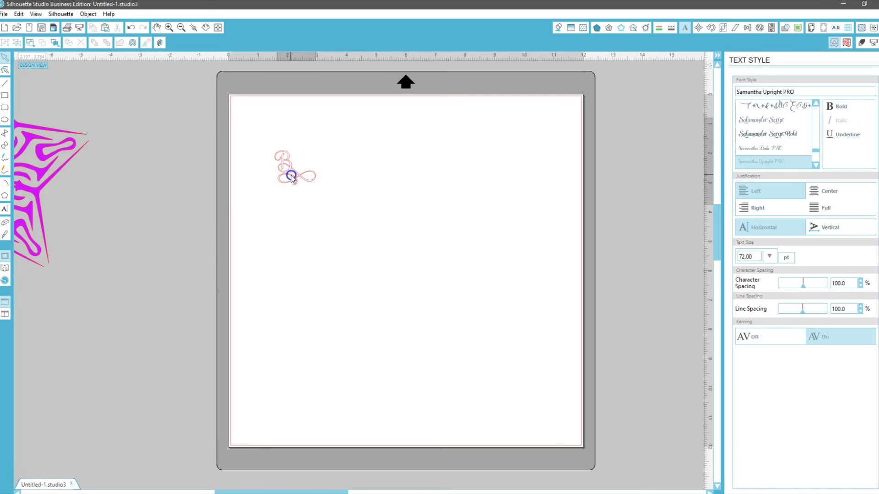
click(558, 27)
click(742, 116)
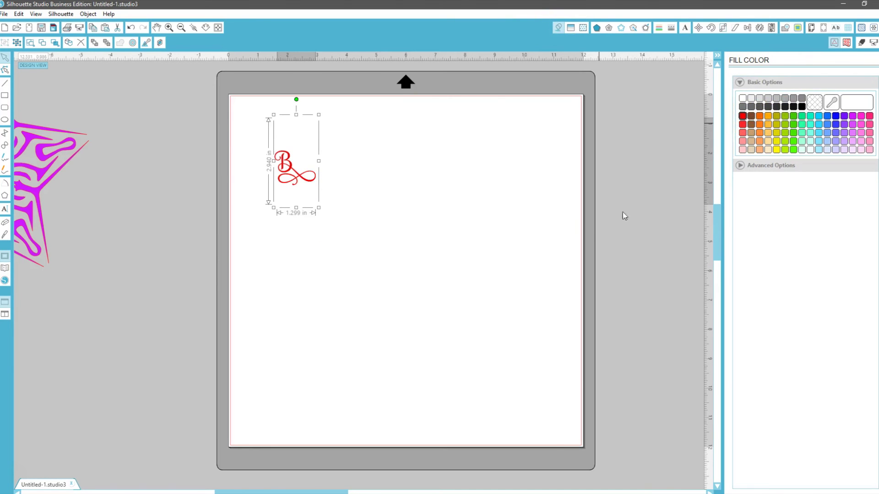
click(517, 246)
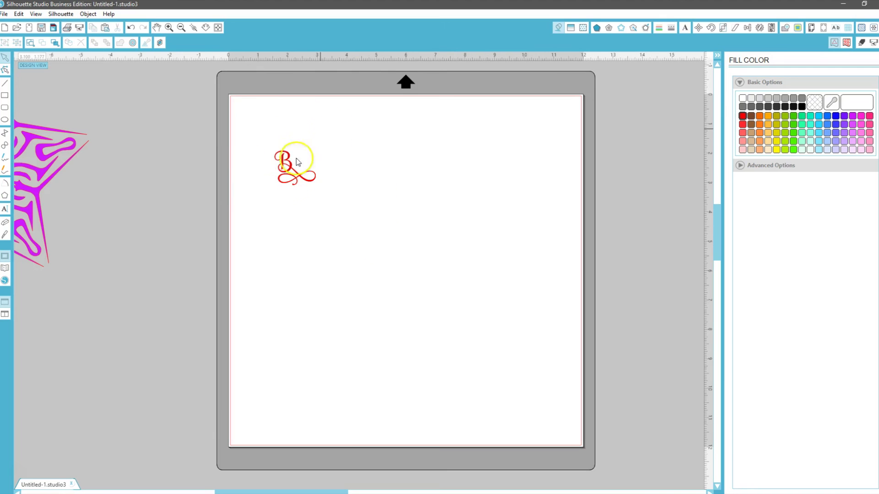
drag(40, 186, 462, 298)
- Back in NexusFont, close the SamanthaUprightPRO Charmap and select the sample preview text
key(alt+Tab)
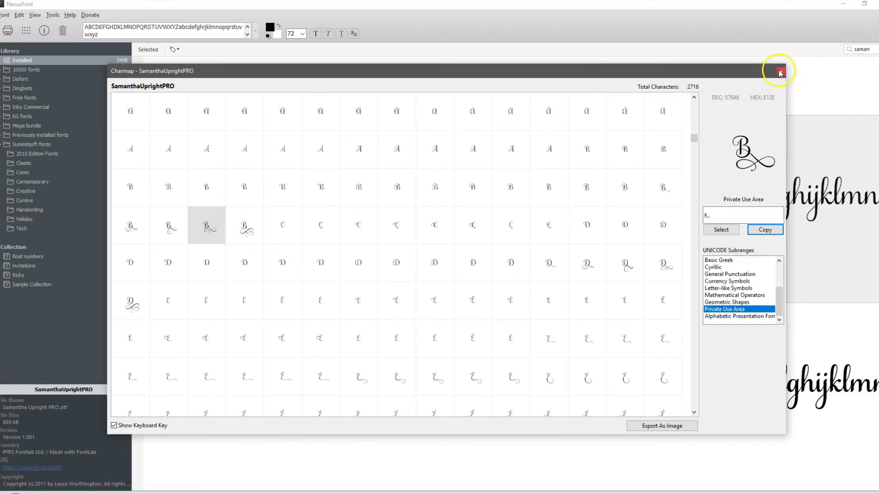
click(780, 71)
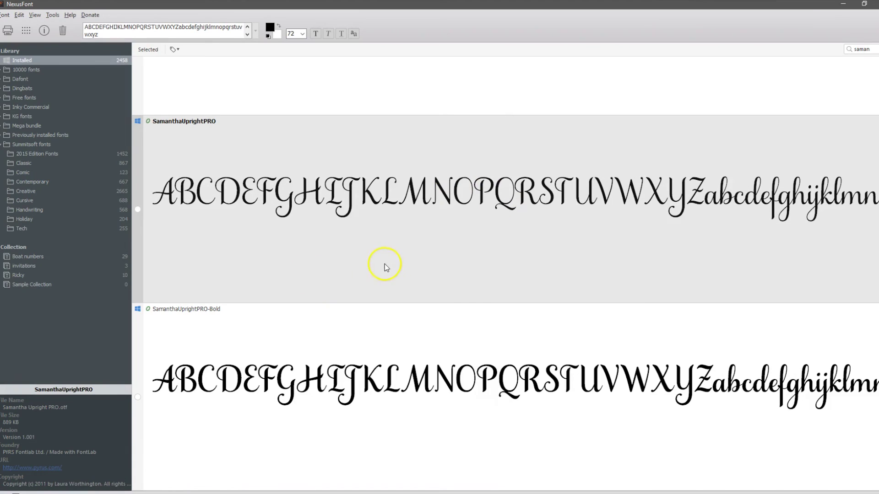
drag(108, 33, 57, 5)
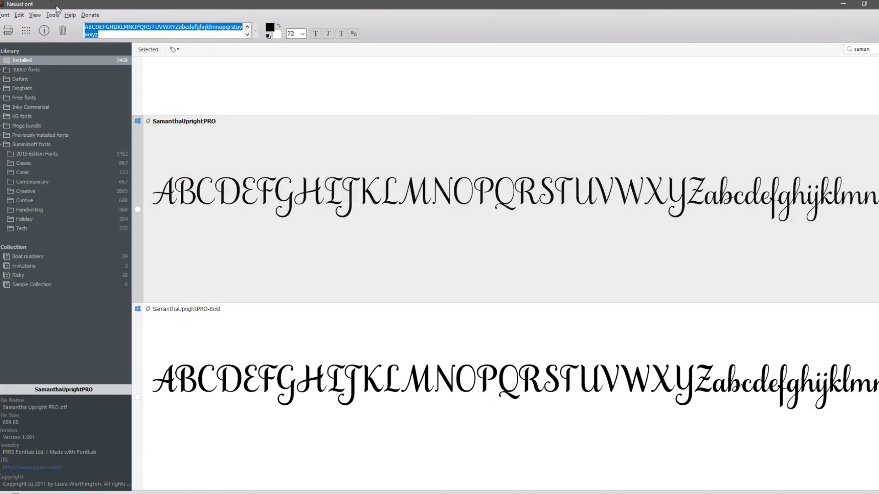
- Replace the sample text with 'Blogging with Cherry Tree Digital Designs' and view the SamanthaItalicPRO-BoldItalic row
text(Blogging)
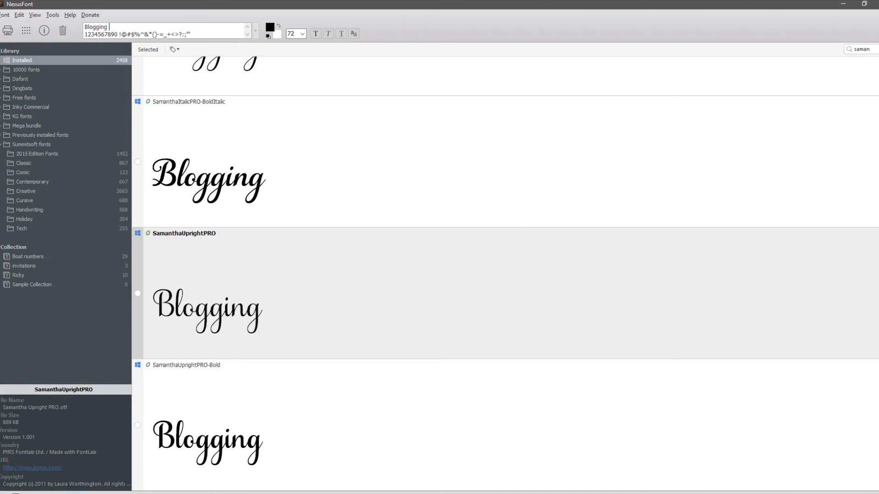
text( with )
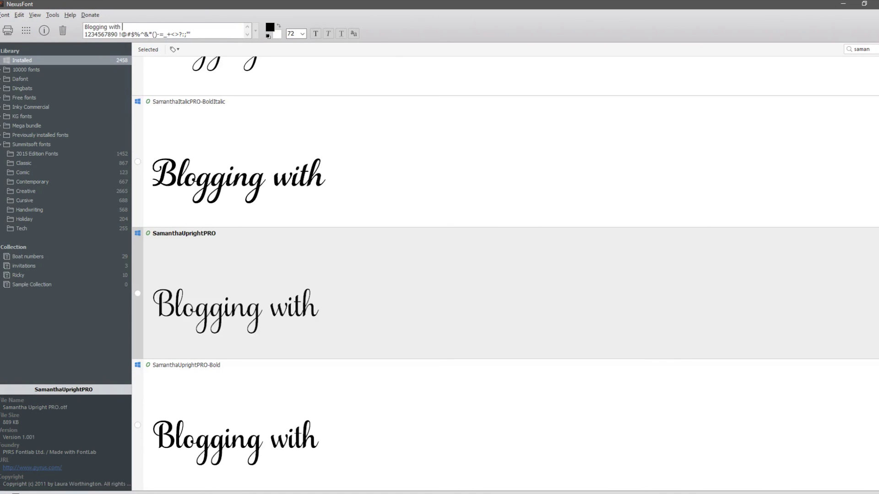
text(Cherry )
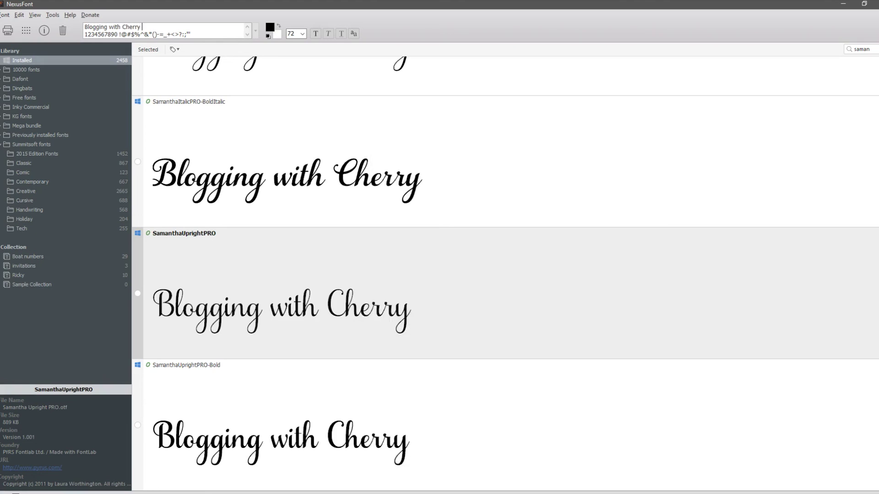
text(Tree Digital )
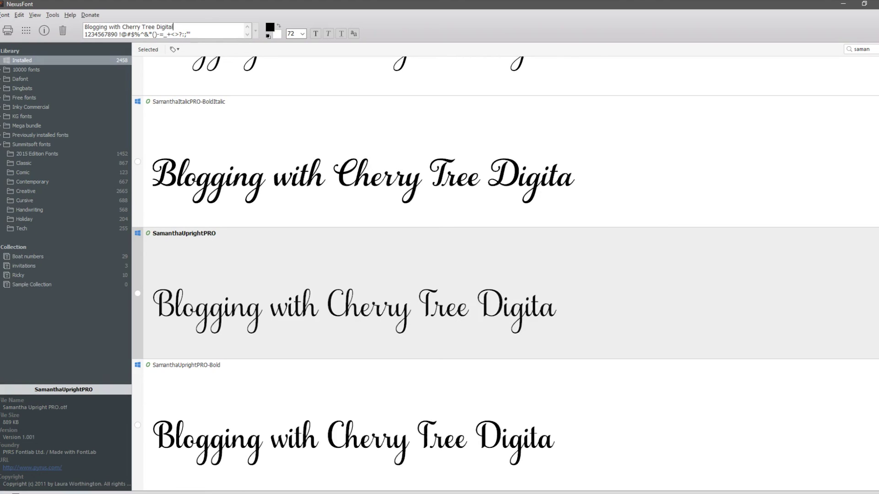
text(Deasi)
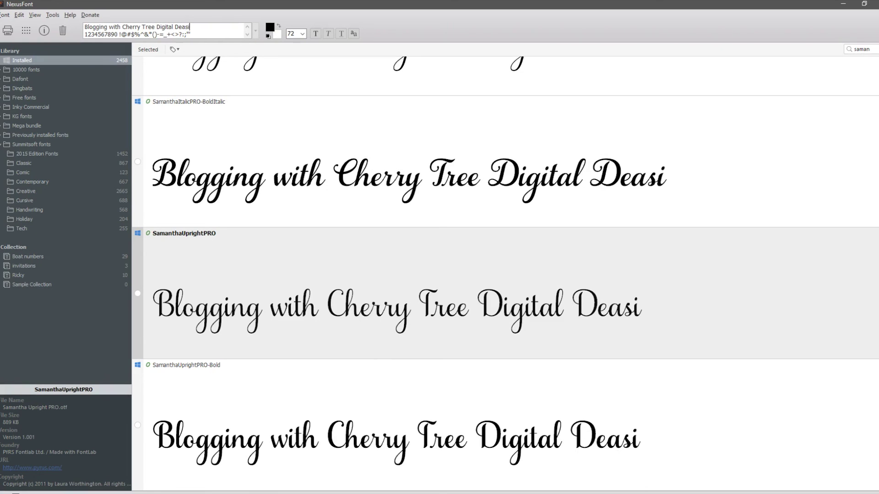
key(BackSpace)
key(BackSpace)
key(BackSpace)
text(signs)
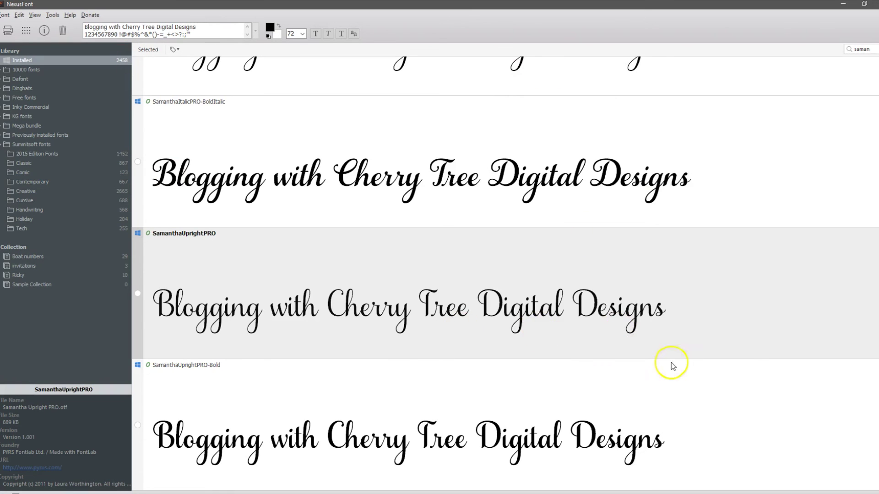
scroll(671, 364, up, 2)
scroll(672, 368, down, 2)
click(680, 226)
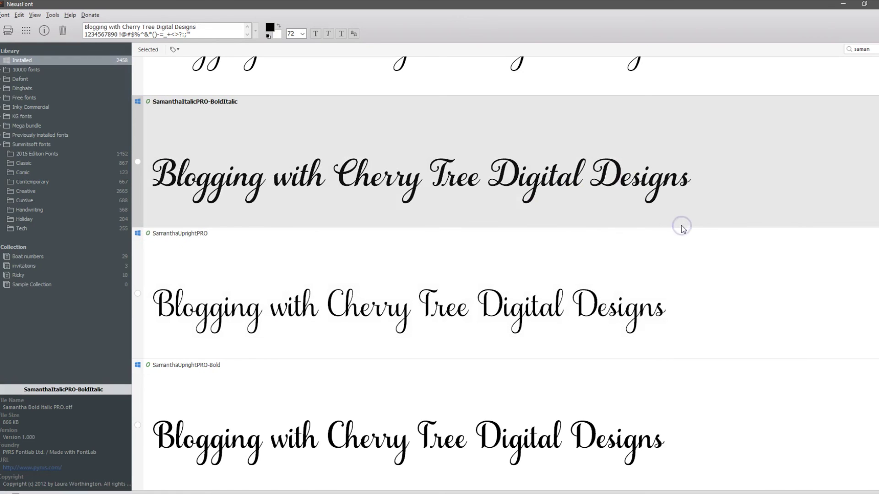
scroll(762, 242, up, 2)
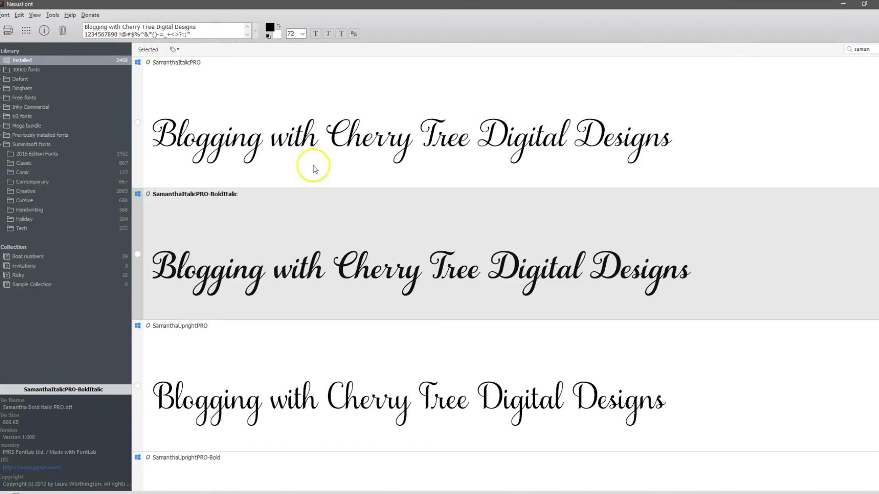
- Clear the 'saman' filter, delete the digits-and-symbols sample line, and scroll through all fonts
double_click(861, 48)
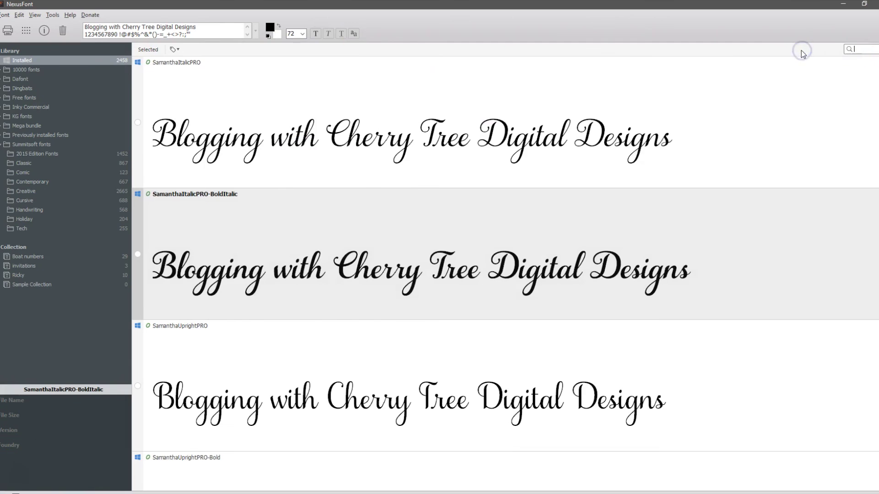
key(BackSpace)
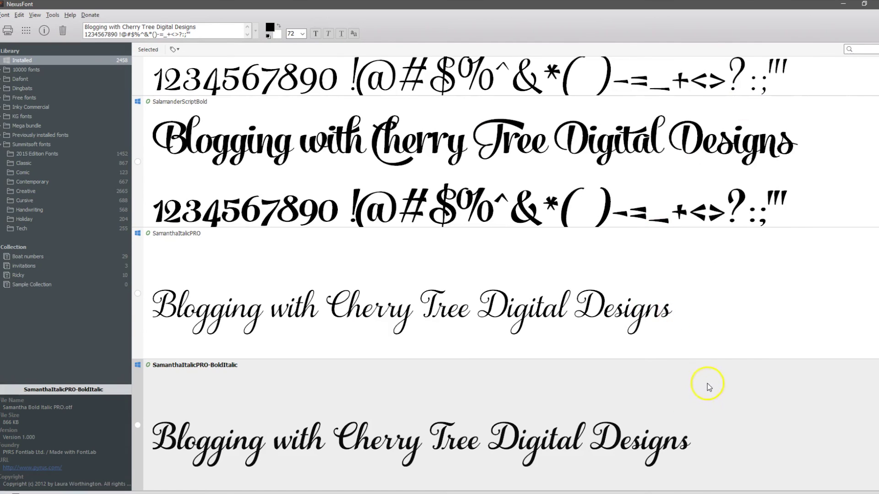
scroll(707, 383, up, 1)
drag(195, 34, 41, 36)
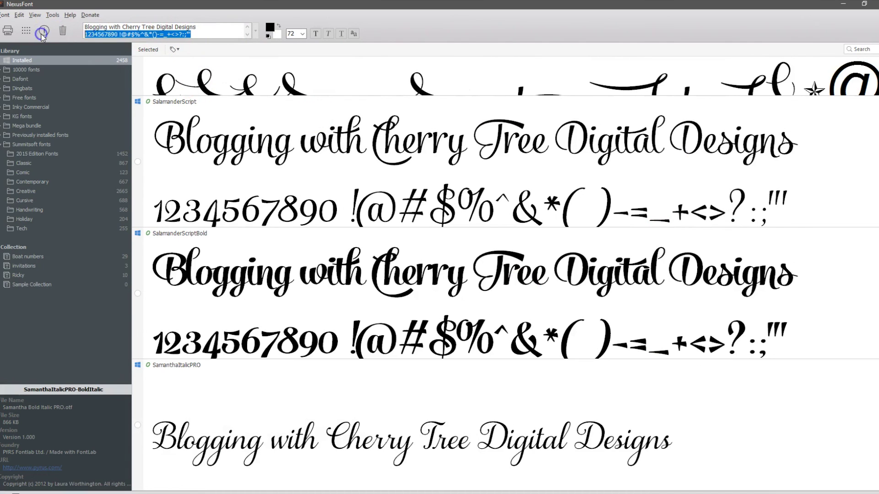
key(Delete)
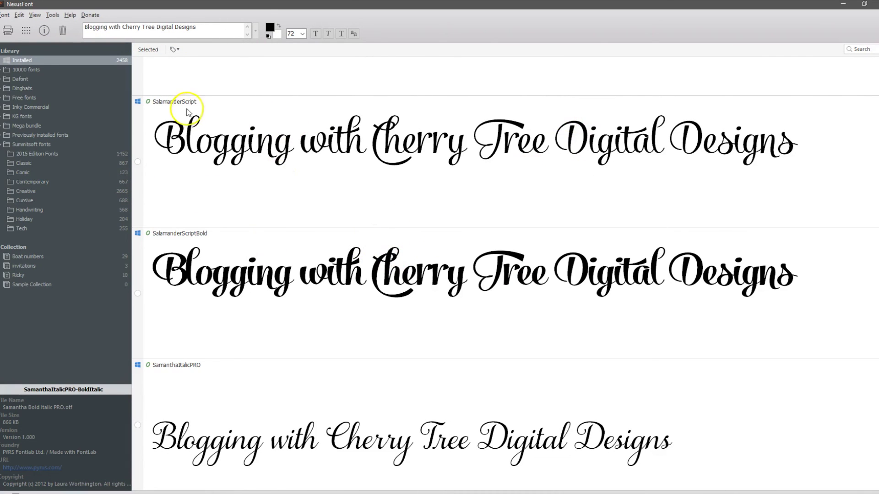
scroll(408, 239, down, 6)
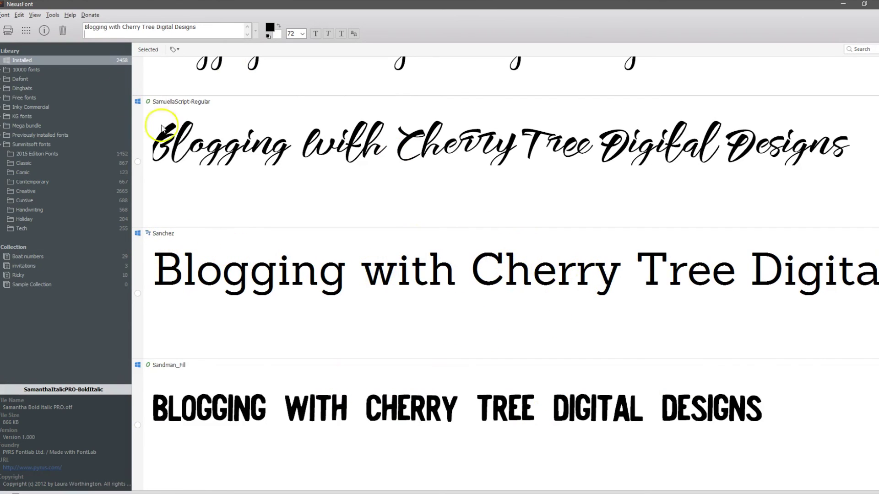
scroll(383, 210, down, 3)
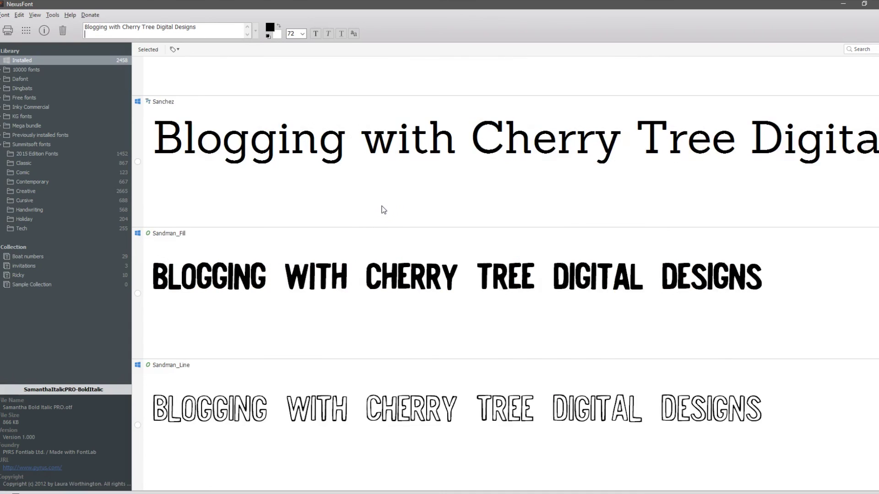